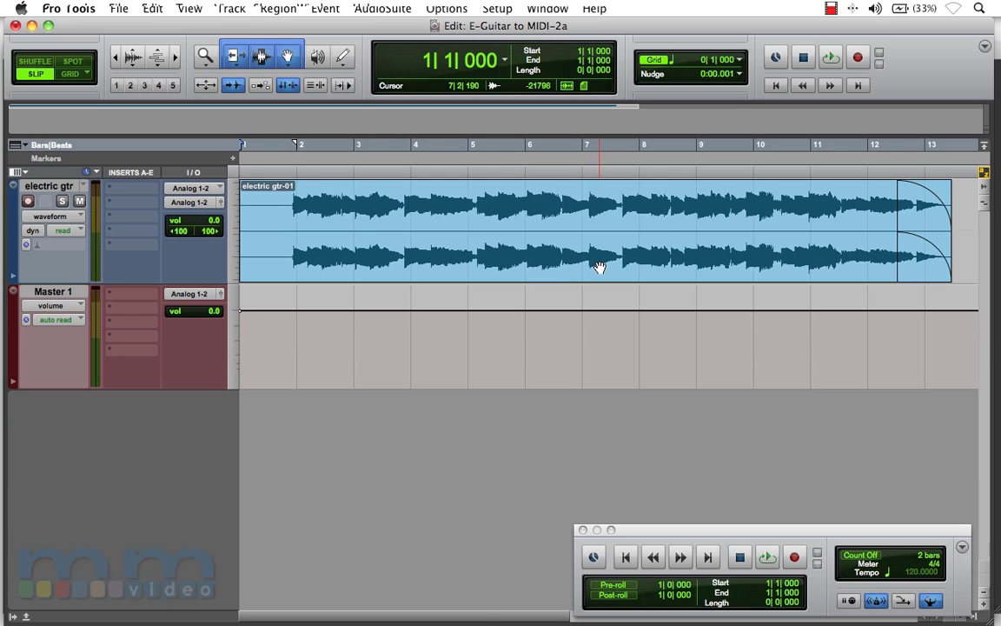
# Step: Insert the multichannel Melodyne (stereo) plug-in in the first insert slot of the electric gtr track
pyautogui.click(124, 196)
pyautogui.moveTo(226, 214)
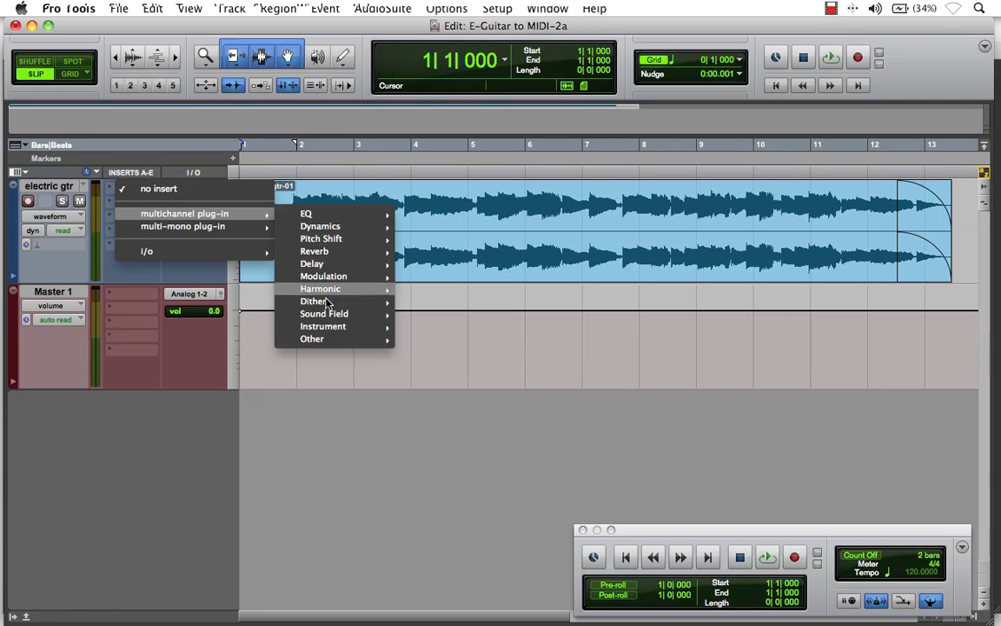
pyautogui.moveTo(343, 339)
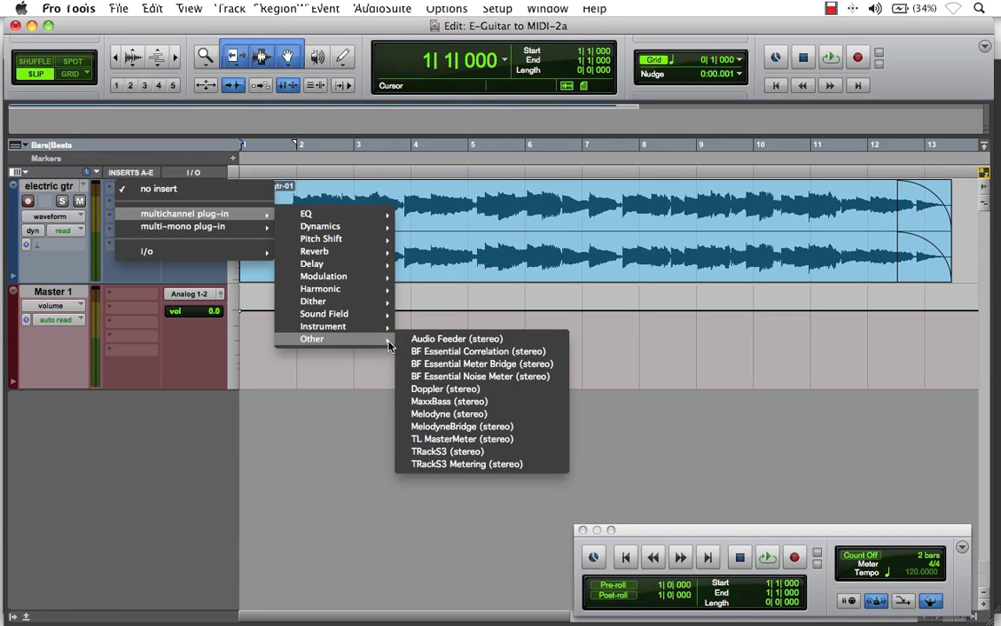
pyautogui.click(447, 415)
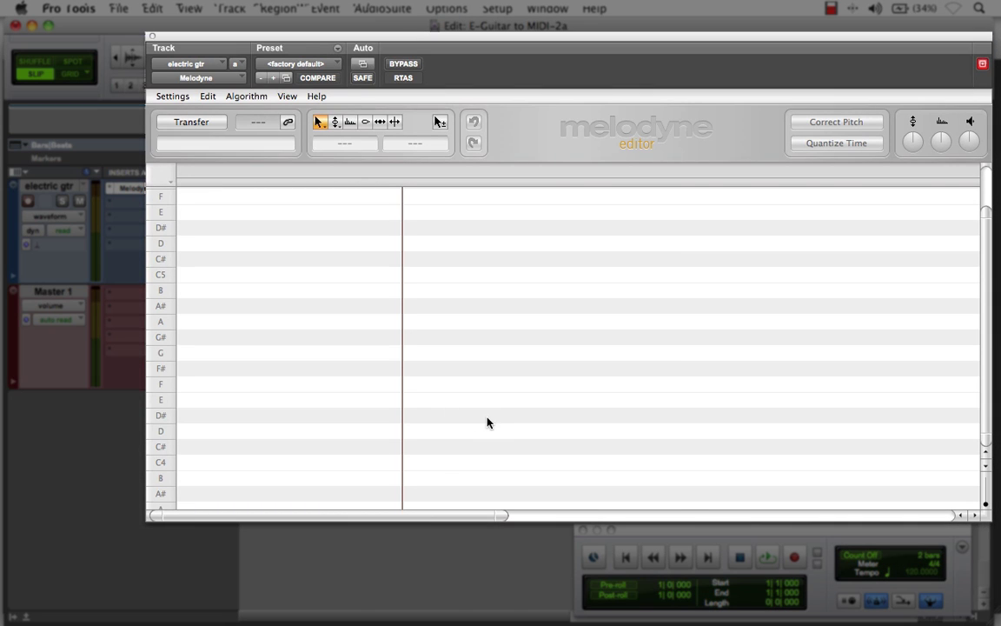
# Step: Transfer the guitar audio into Melodyne by playing the whole region through, and stop playback at its end
pyautogui.click(209, 127)
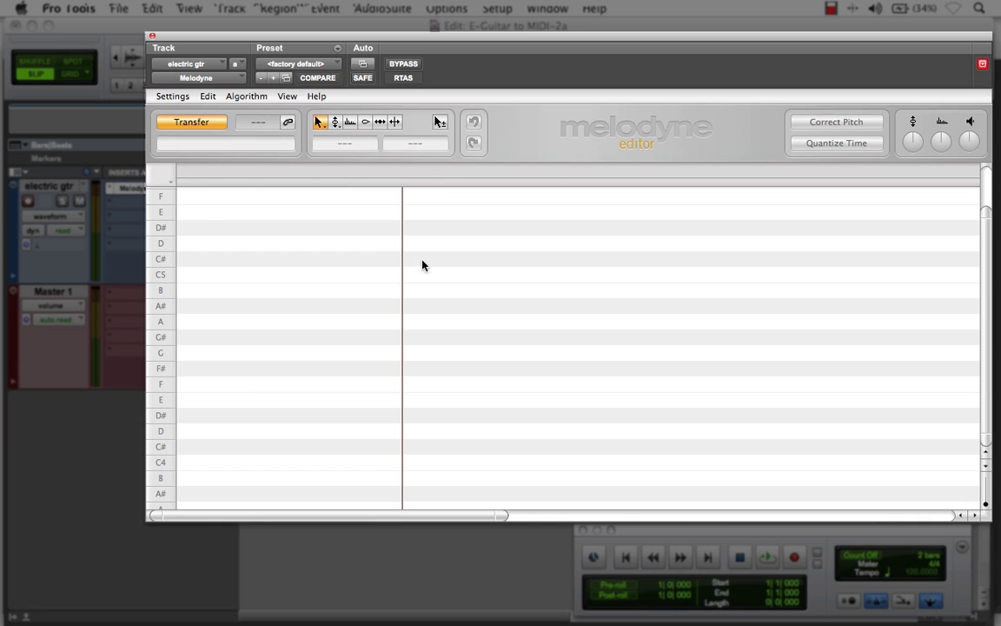
pyautogui.click(765, 559)
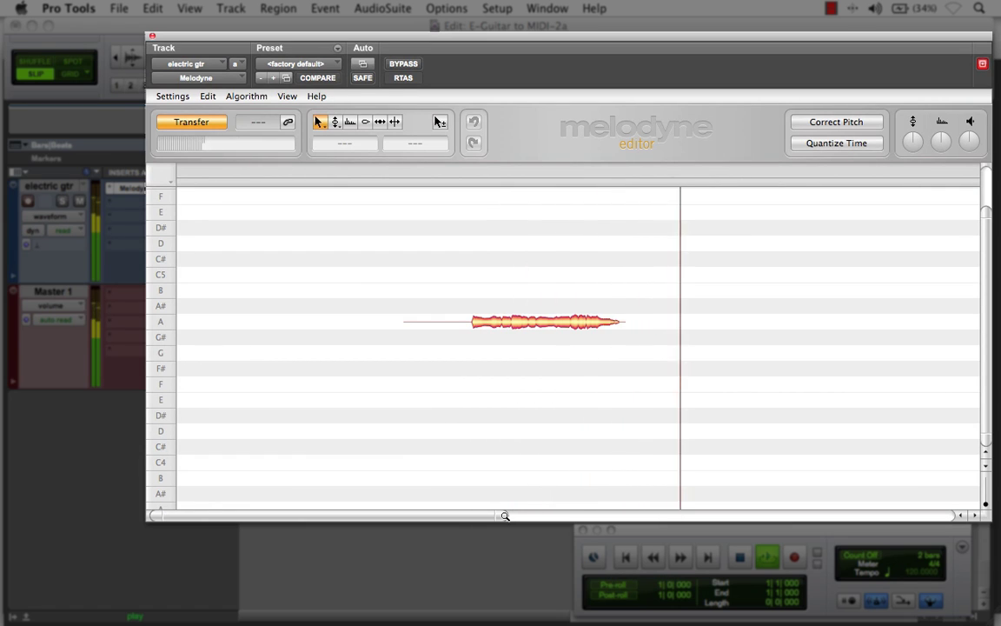
pyautogui.moveTo(510, 519); pyautogui.dragTo(834, 522)
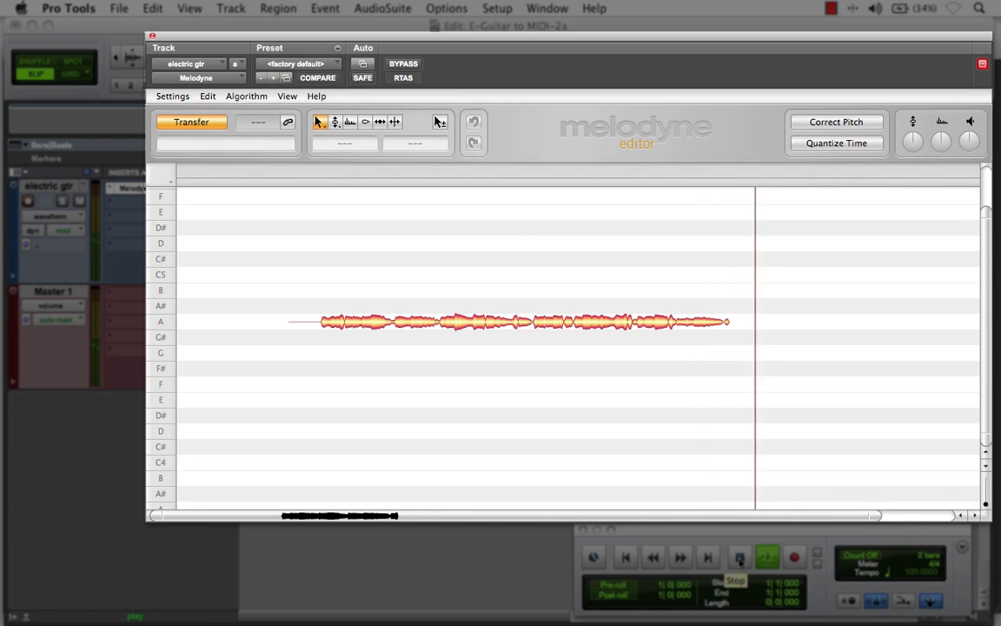
pyautogui.click(740, 559)
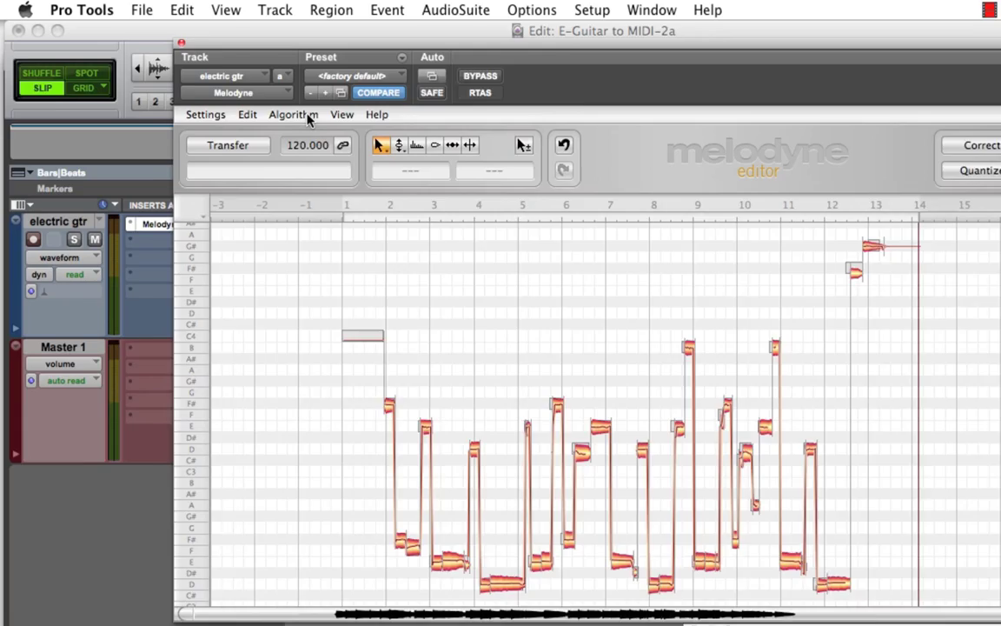
# Step: Set Melodyne's detection algorithm for the transferred guitar audio to Polyphonic
pyautogui.click(309, 120)
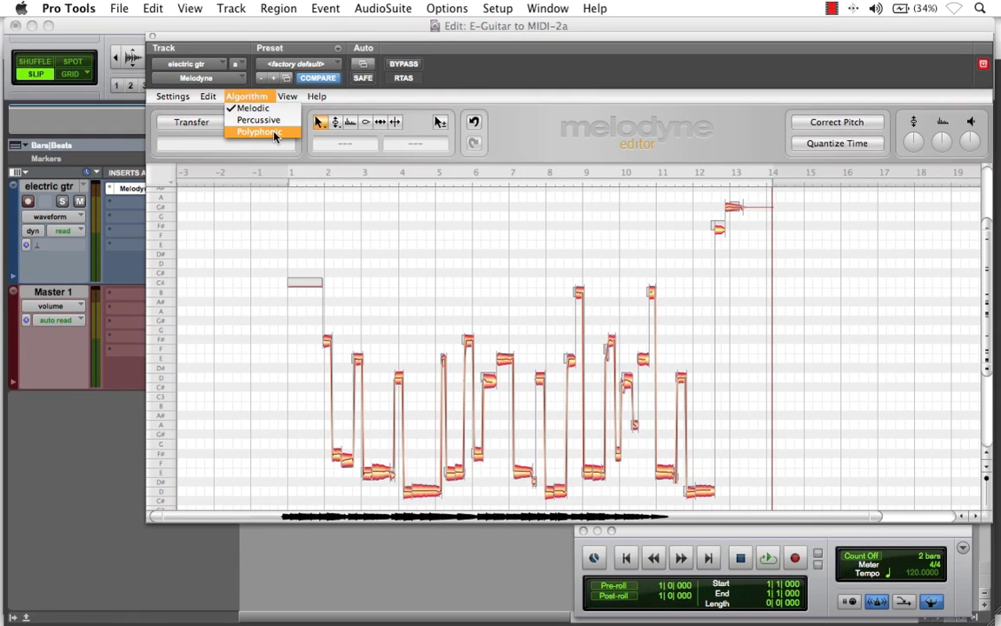
pyautogui.click(274, 132)
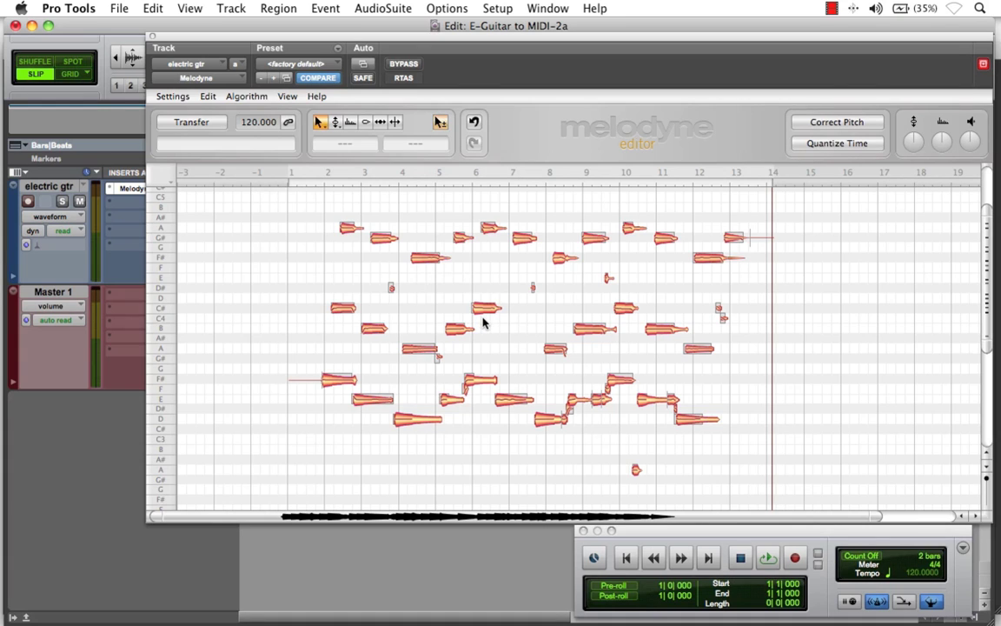
pyautogui.click(349, 123)
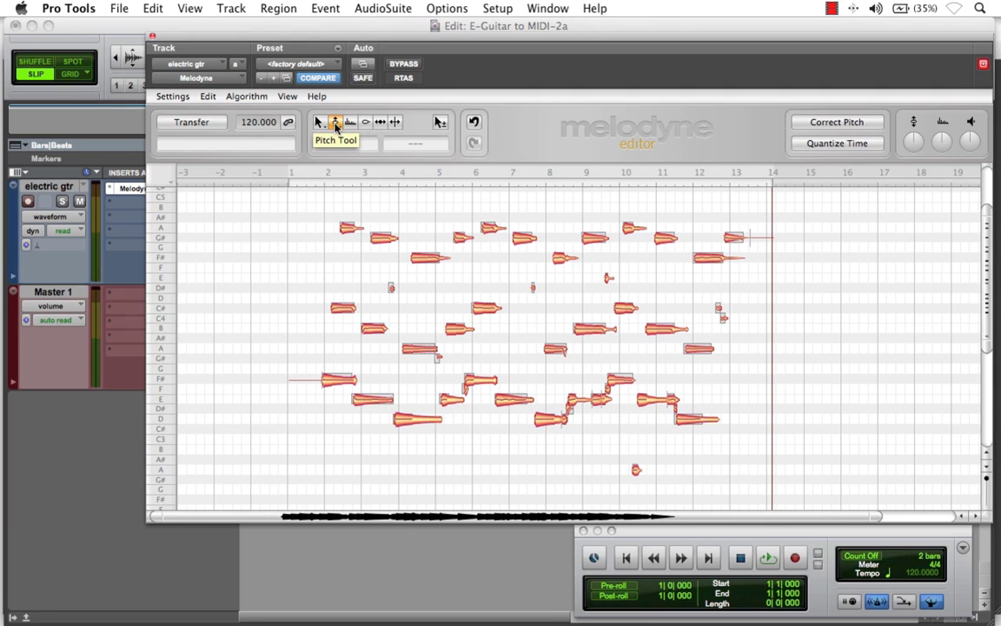
pyautogui.click(383, 122)
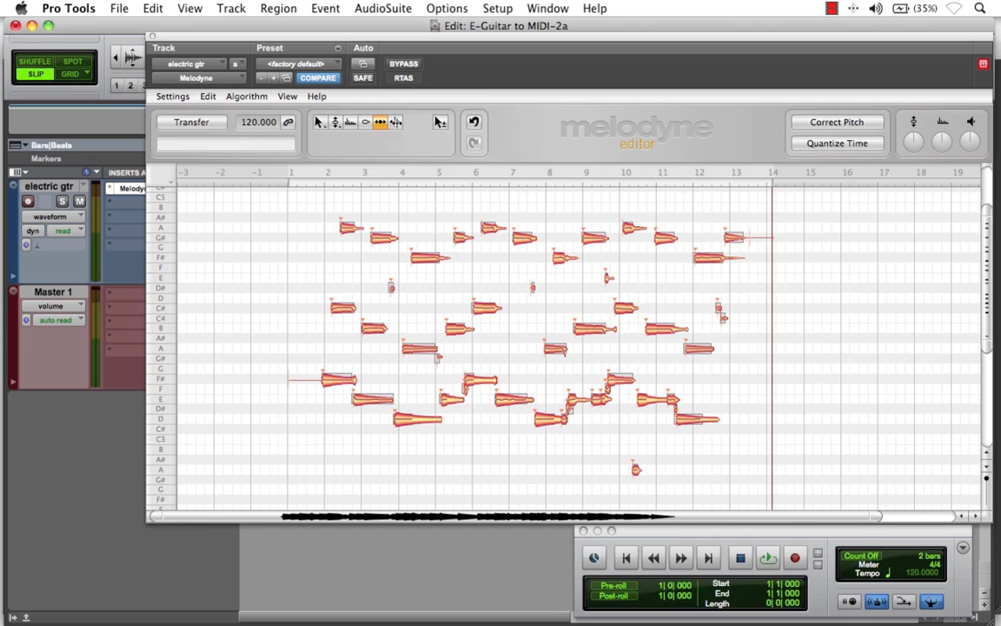
pyautogui.click(320, 122)
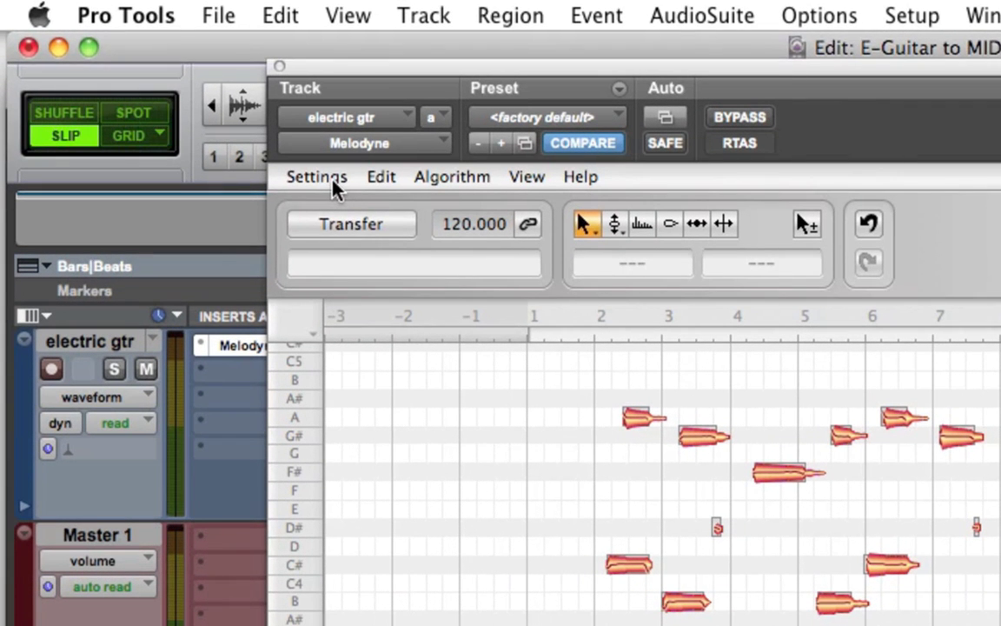
# Step: Save the detected notes as a MIDI file named ElectricMIDI1.mid on the Desktop, and close the Melodyne window
pyautogui.click(181, 96)
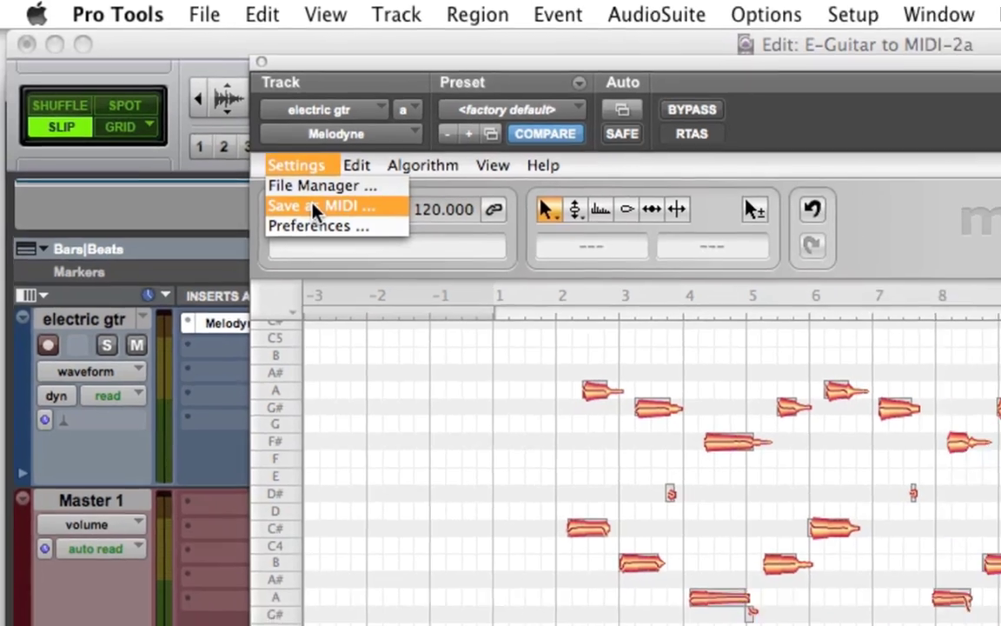
pyautogui.click(337, 224)
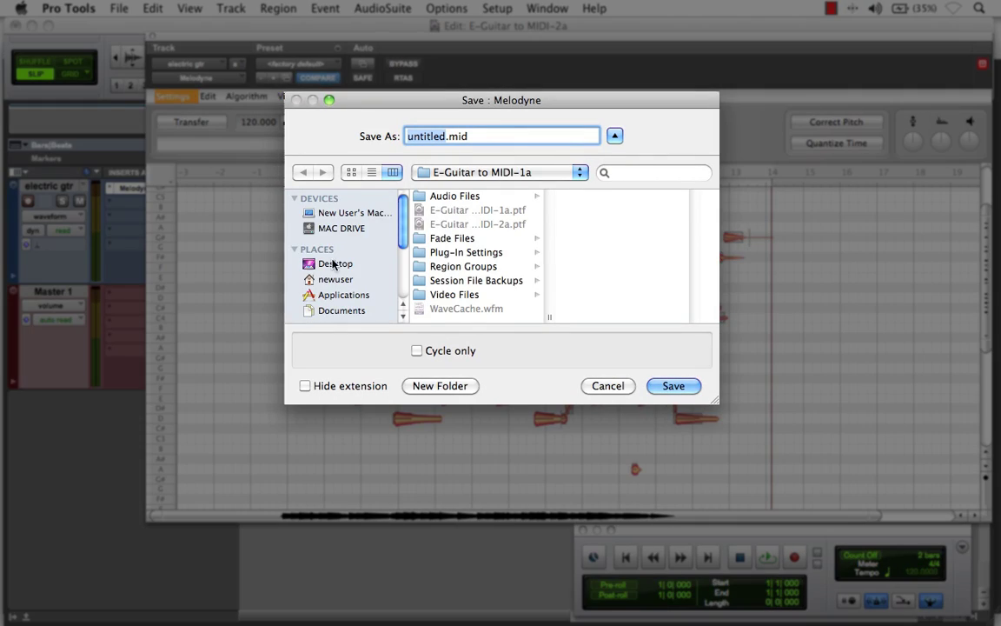
pyautogui.click(333, 264)
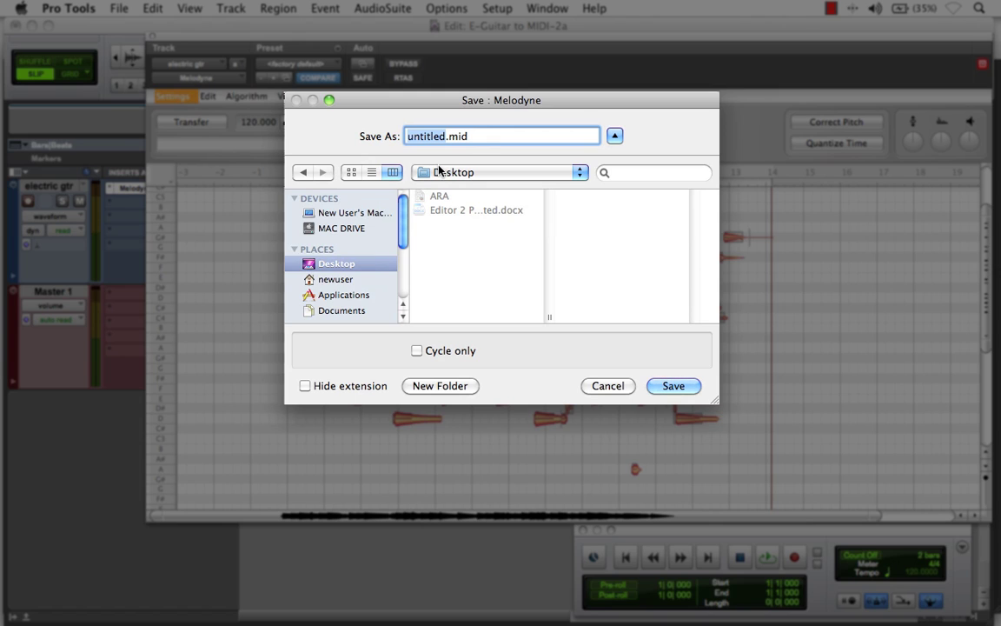
pyautogui.write('E')
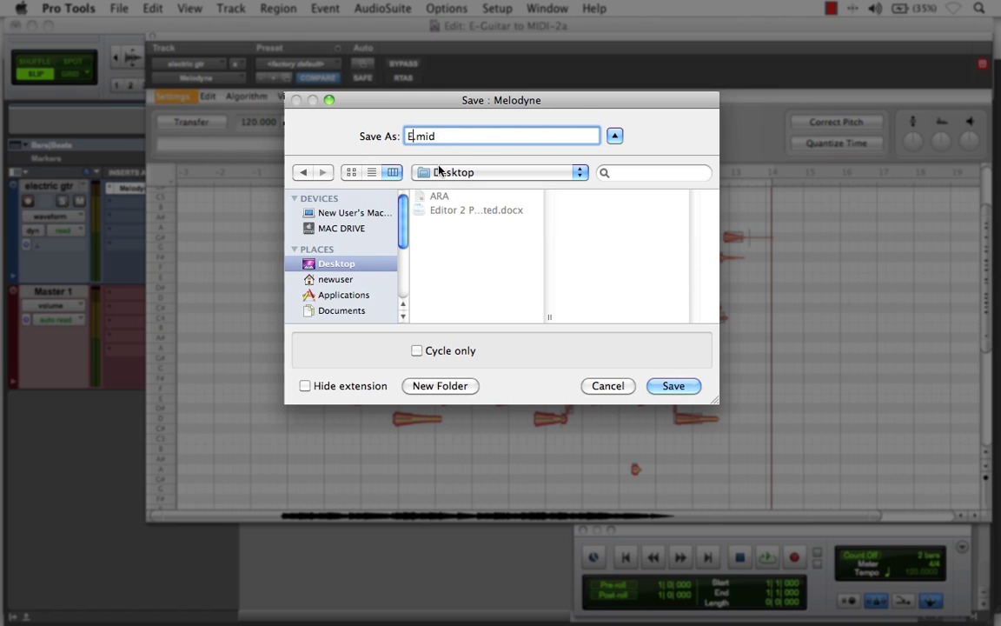
pyautogui.write('lectricMIDI')
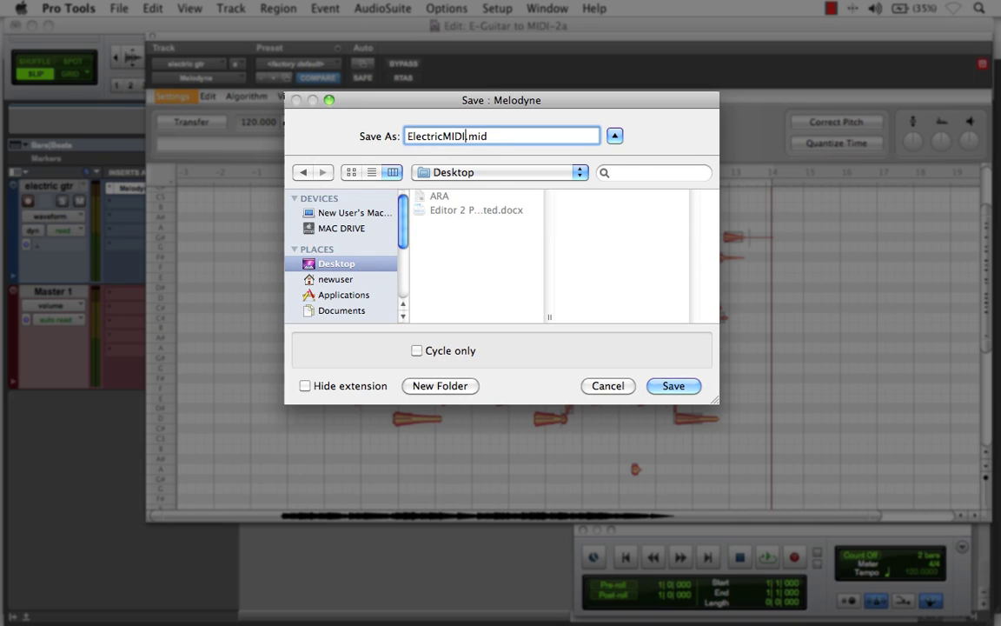
pyautogui.write('1')
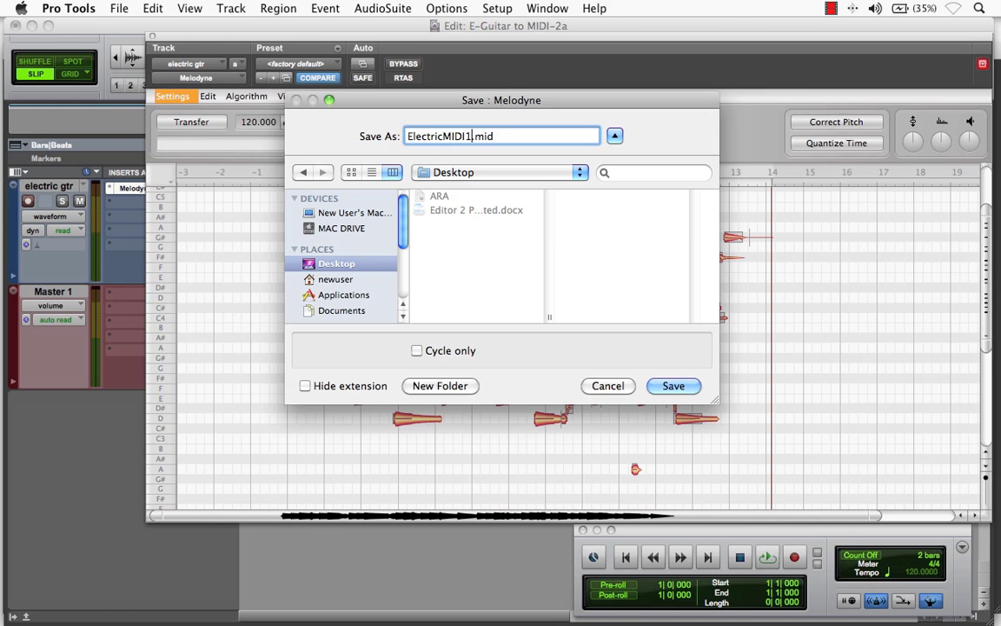
pyautogui.click(673, 388)
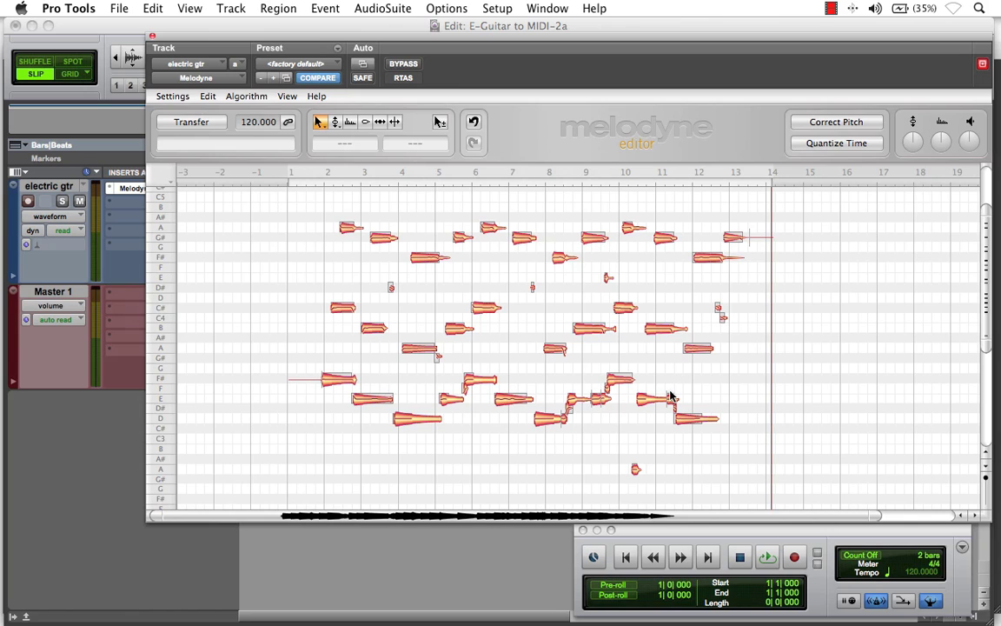
pyautogui.click(153, 39)
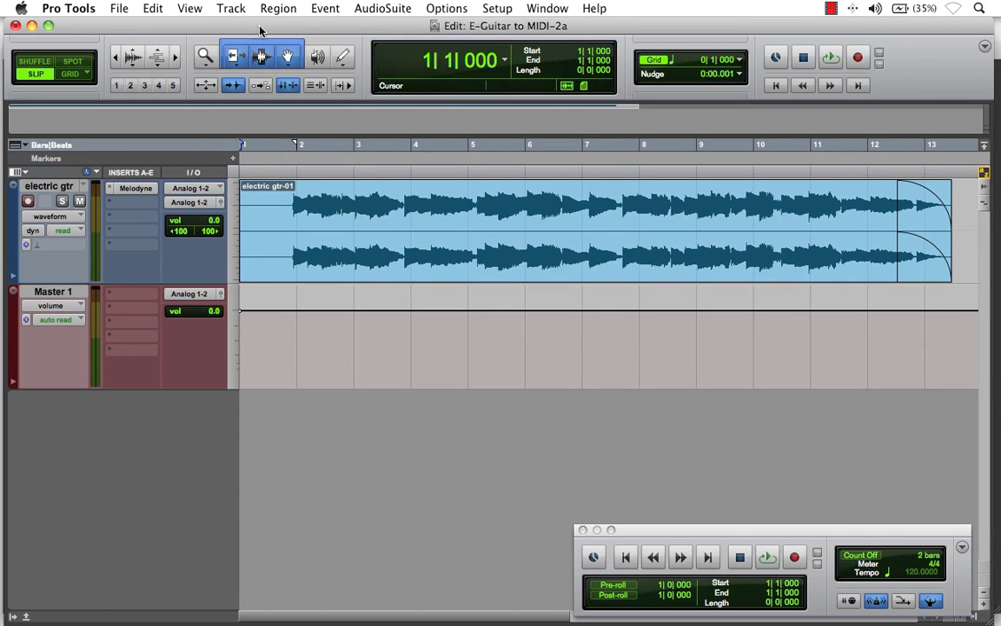
# Step: Create one new stereo Instrument Track and enlarge its track height
pyautogui.click(234, 8)
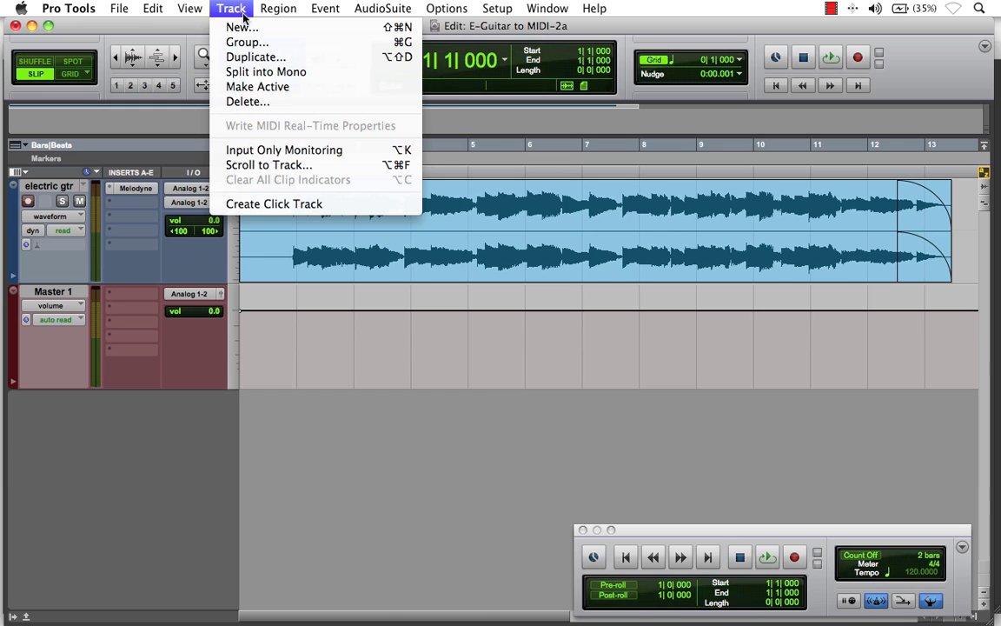
pyautogui.click(243, 27)
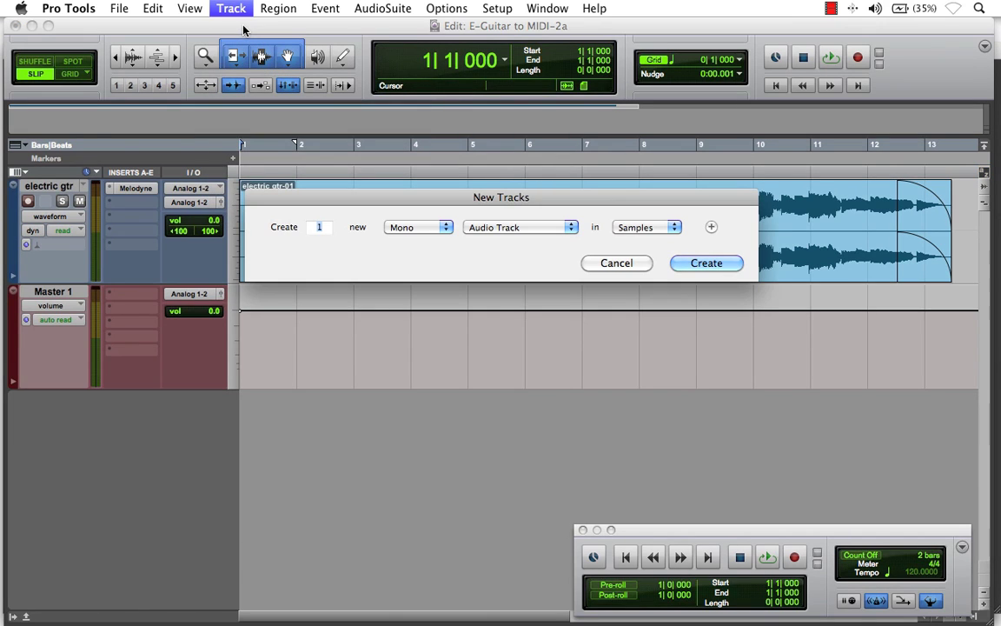
pyautogui.click(414, 227)
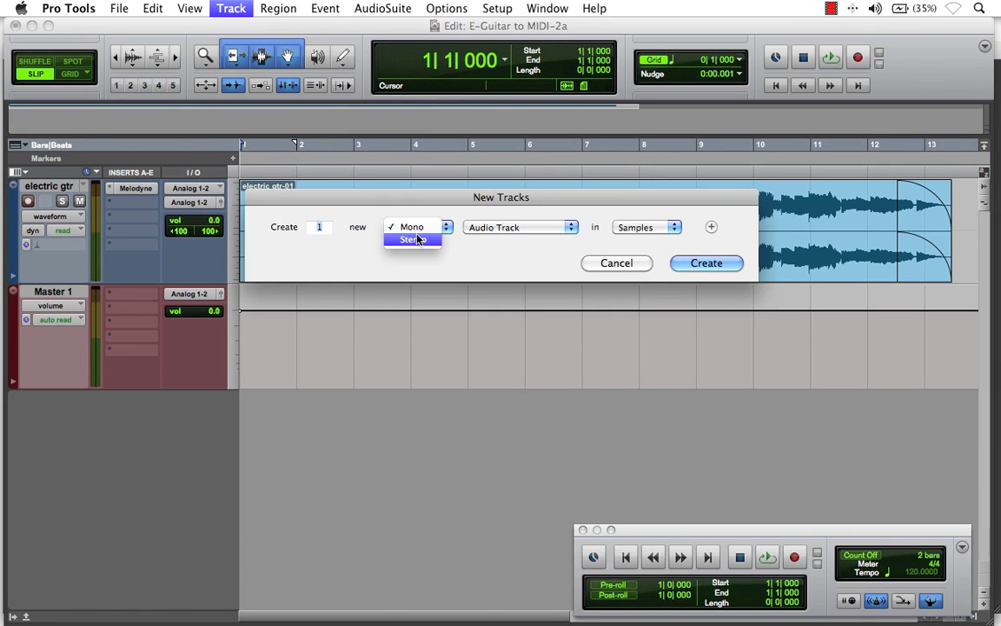
pyautogui.click(417, 240)
pyautogui.click(468, 229)
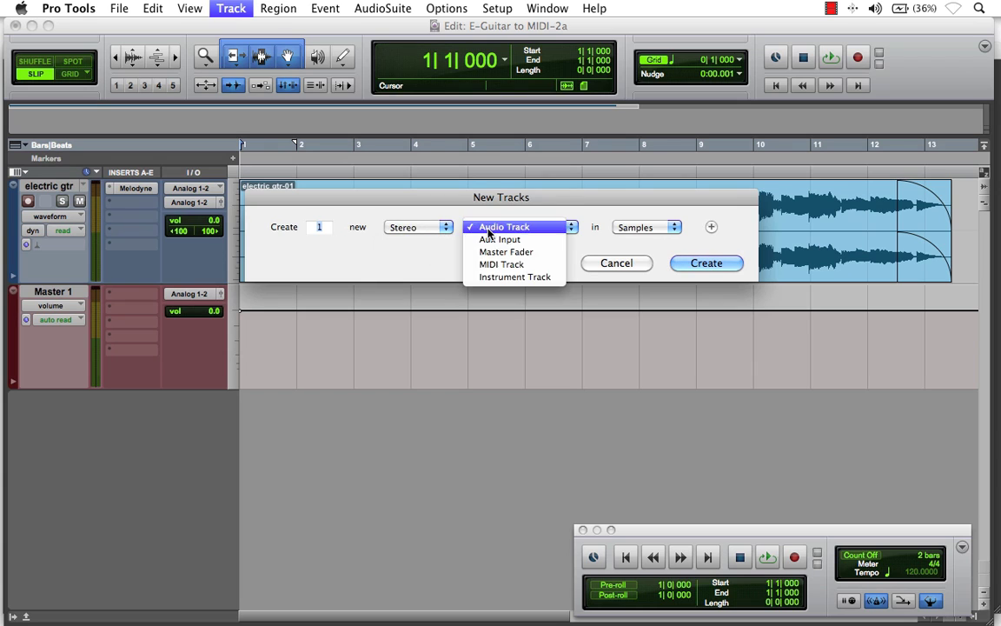
pyautogui.click(501, 277)
pyautogui.click(687, 264)
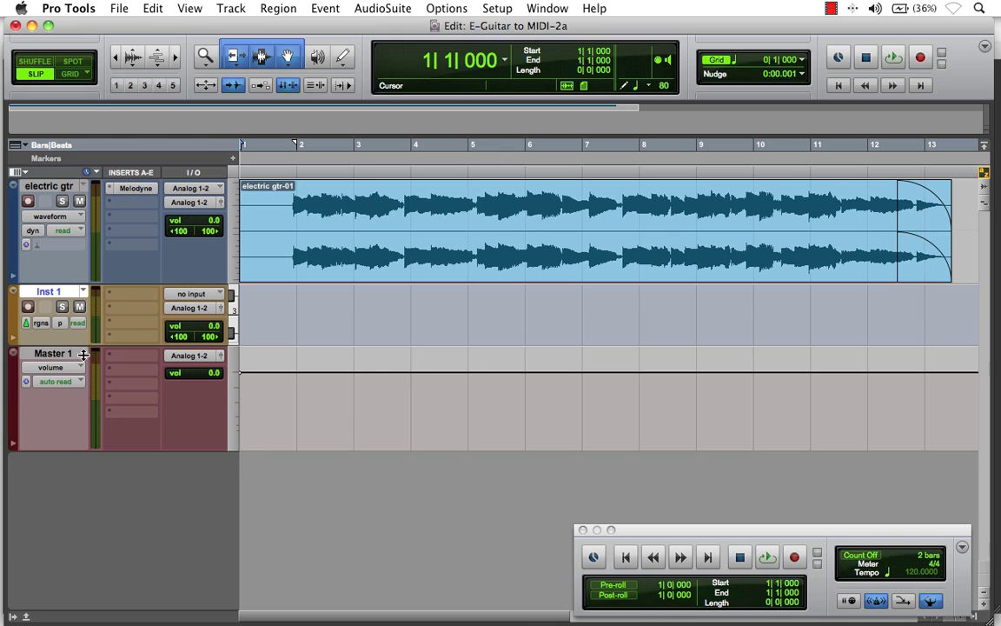
pyautogui.moveTo(84, 345); pyautogui.dragTo(90, 405)
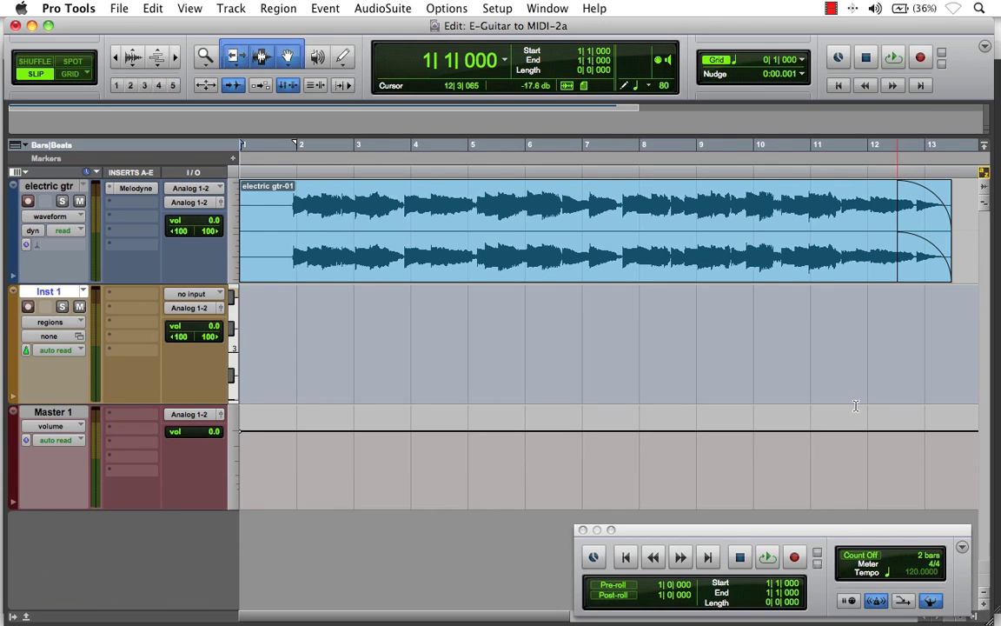
# Step: Import the MIDI file ElectricMIDI1.mid from the Desktop with Region List as its destination
pyautogui.click(122, 9)
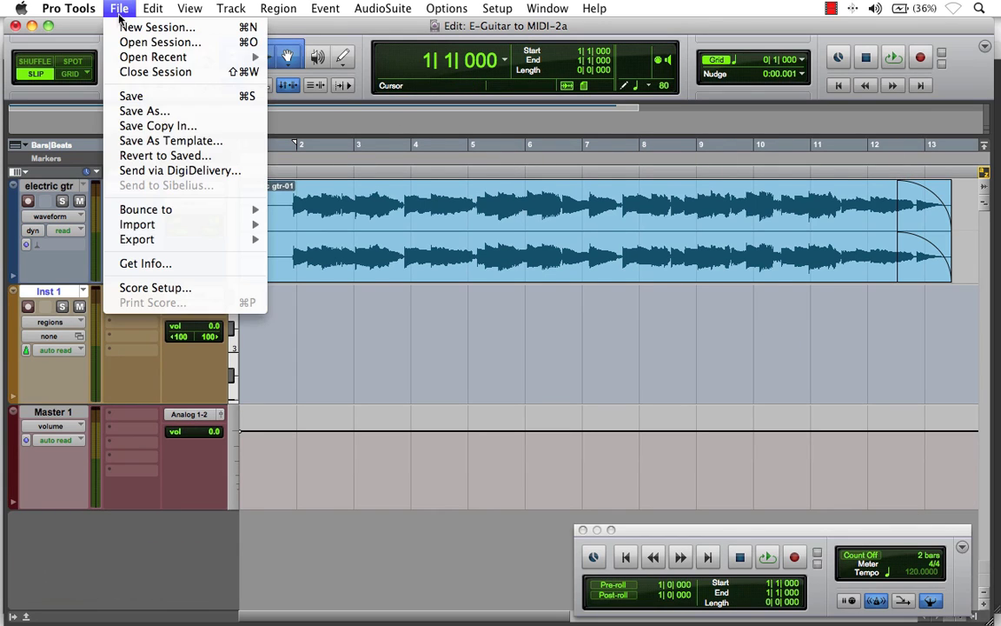
pyautogui.moveTo(208, 224)
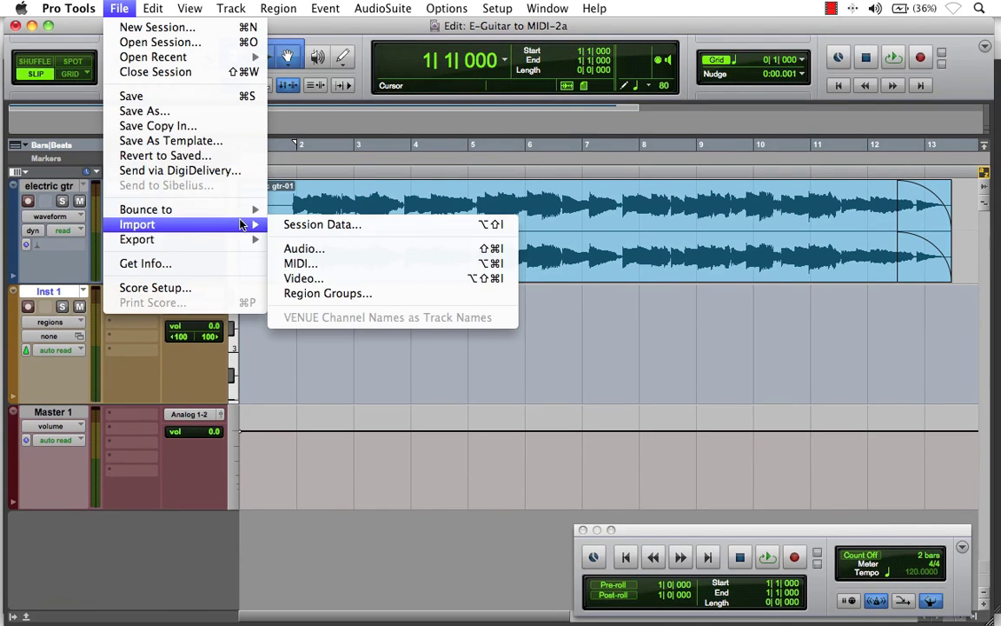
pyautogui.click(299, 264)
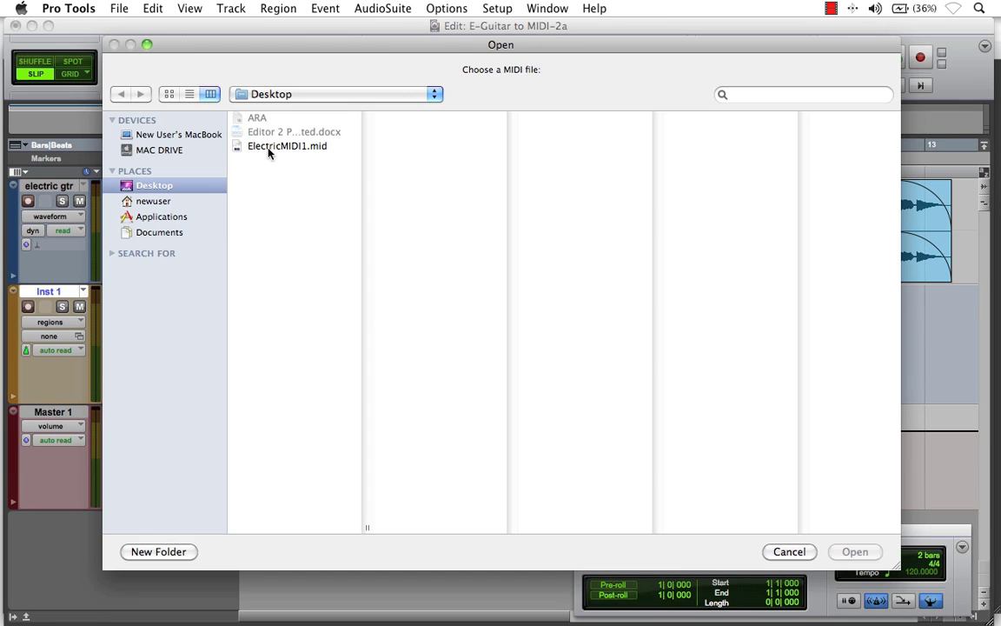
pyautogui.click(270, 150)
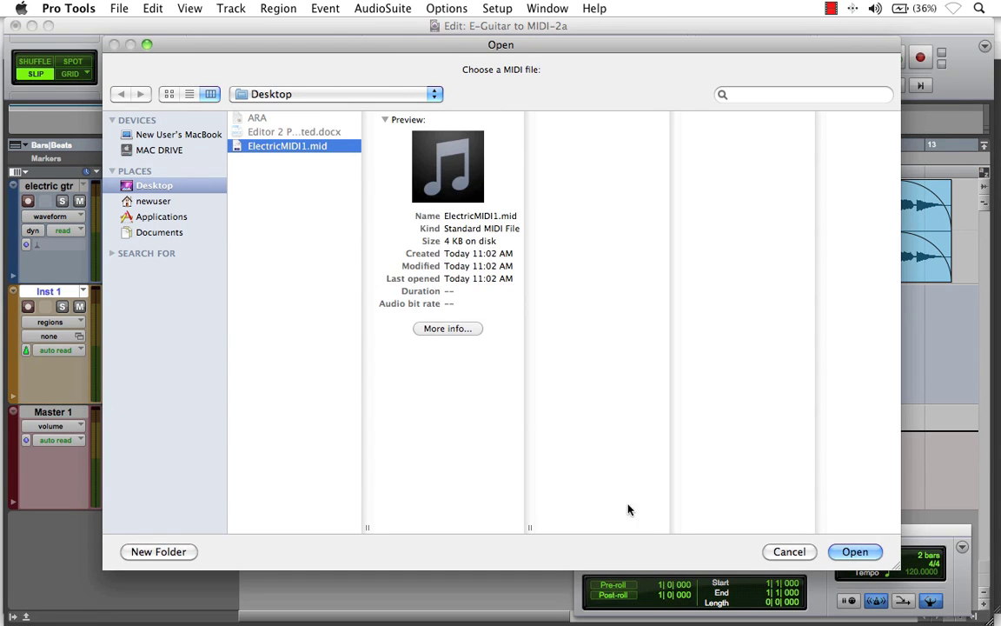
pyautogui.click(854, 553)
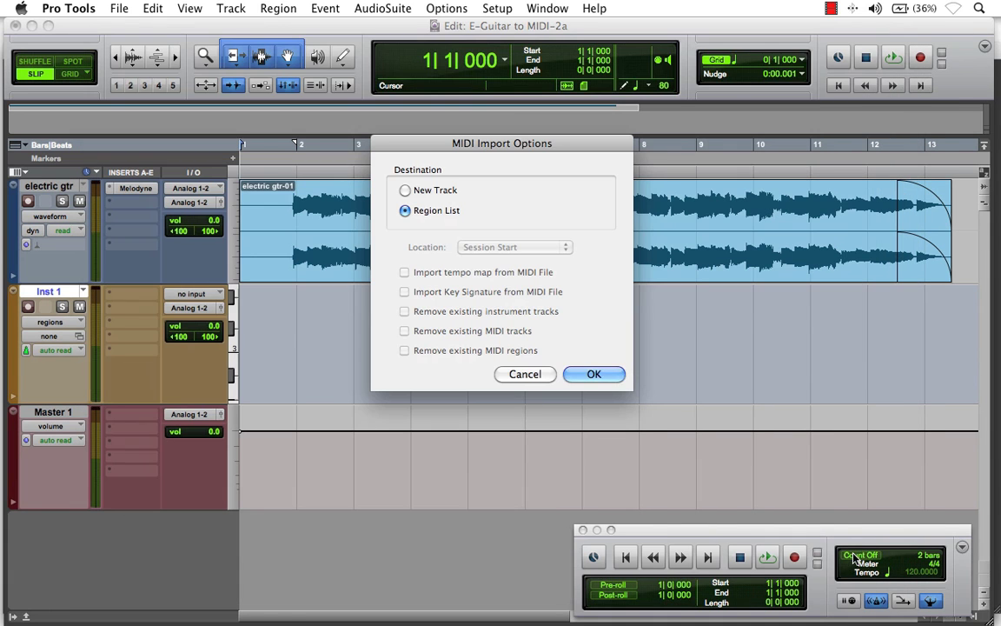
pyautogui.click(607, 373)
# Step: Place the ElectricMIDI1-01 region from the Regions list at the start of the Inst 1 track, and hide the list
pyautogui.moveTo(721, 530); pyautogui.dragTo(662, 521)
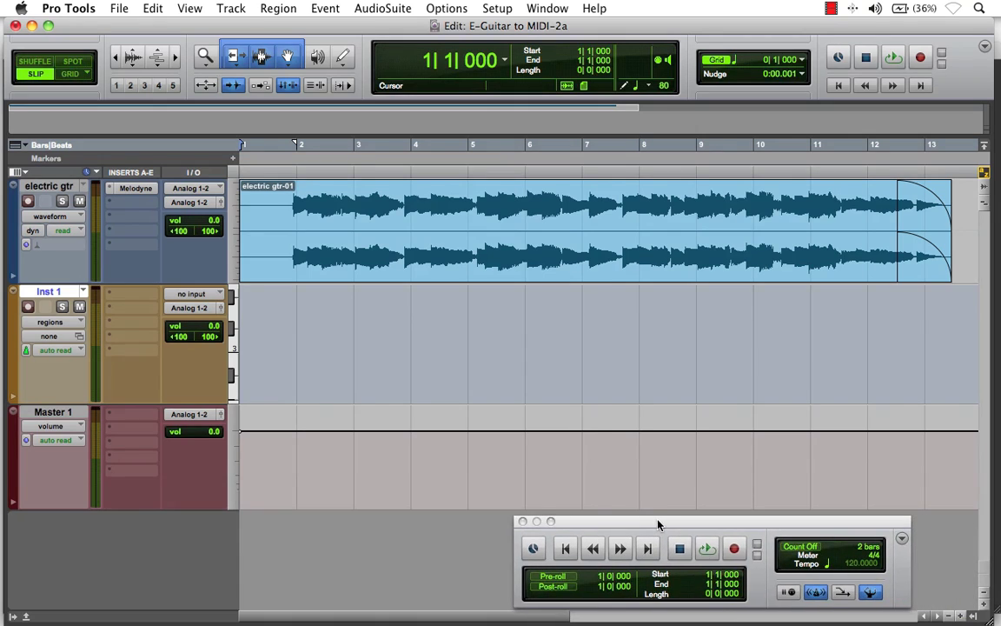
pyautogui.click(973, 618)
pyautogui.moveTo(913, 170); pyautogui.dragTo(241, 352)
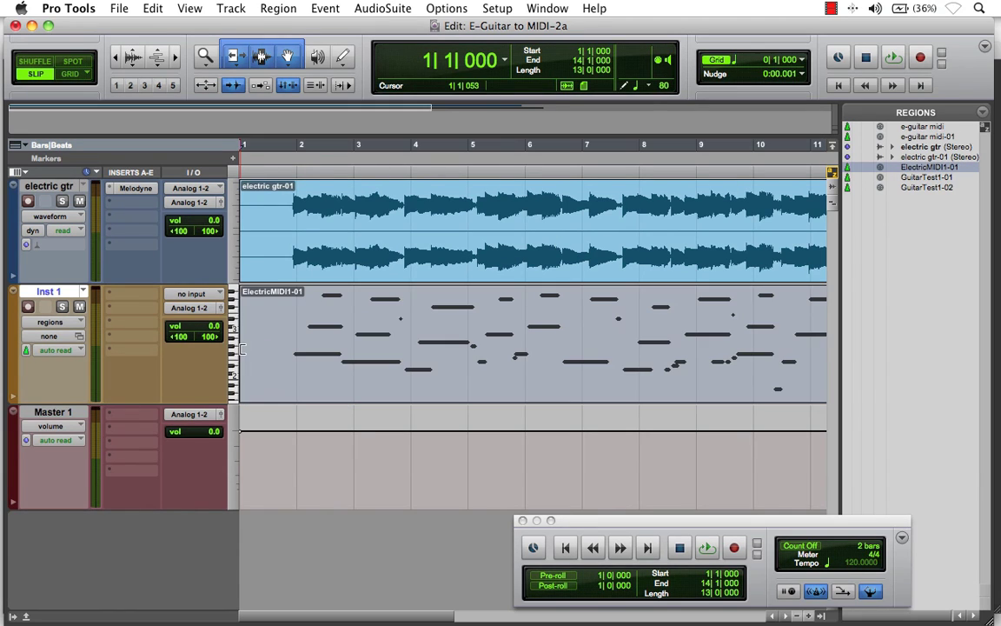
pyautogui.click(824, 617)
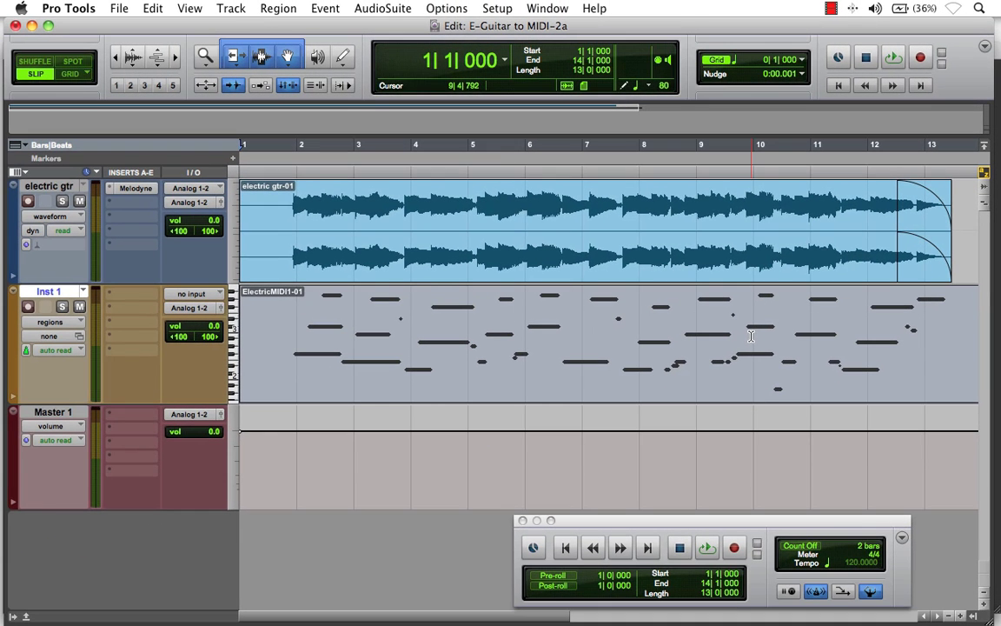
# Step: Insert the stereo multichannel Xpand2 instrument plug-in in the first insert slot of the Inst 1 track
pyautogui.click(729, 275)
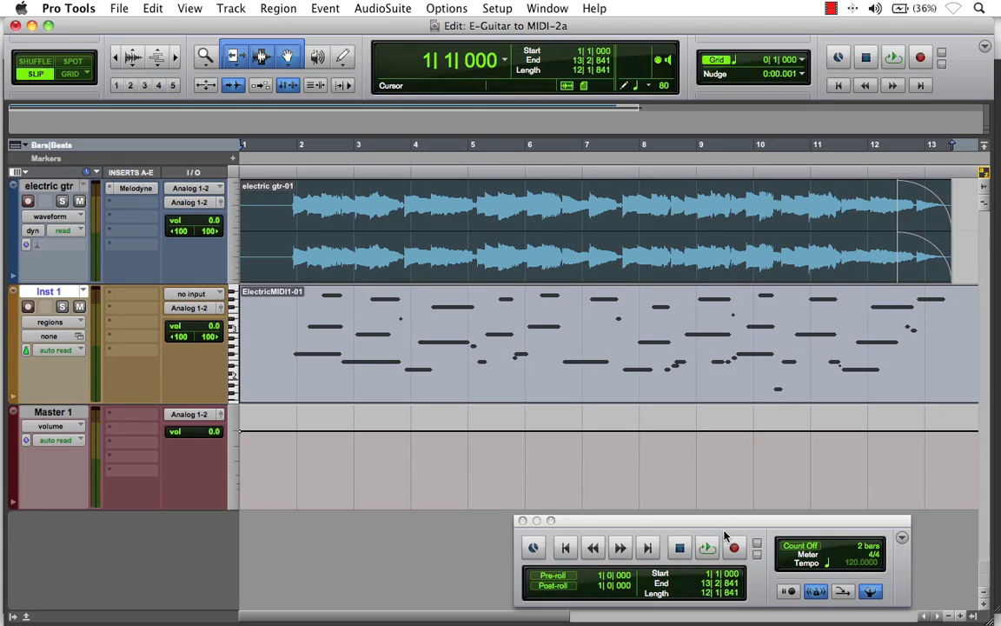
pyautogui.click(141, 296)
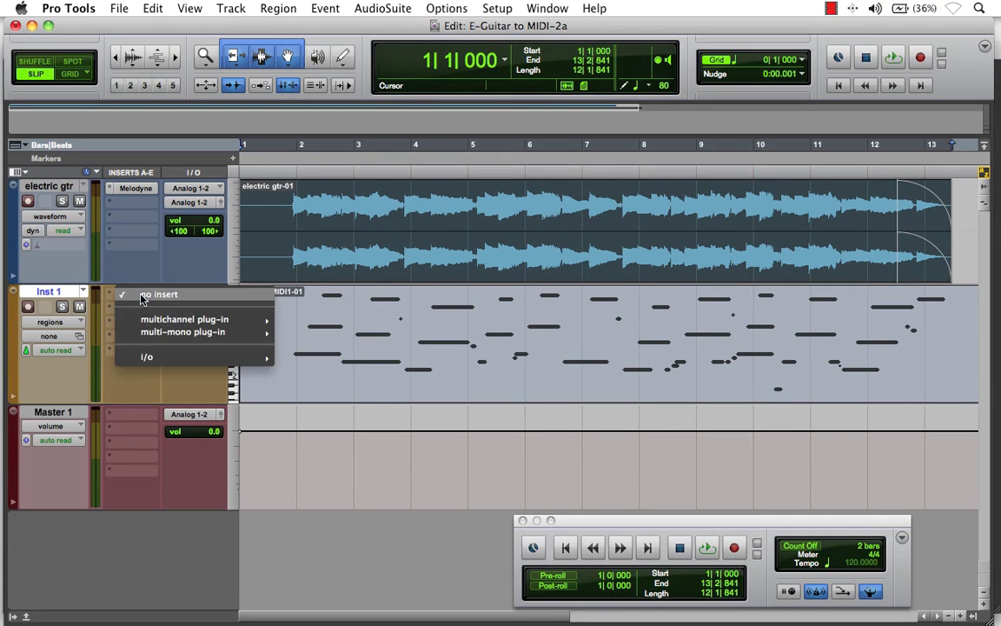
pyautogui.moveTo(217, 320)
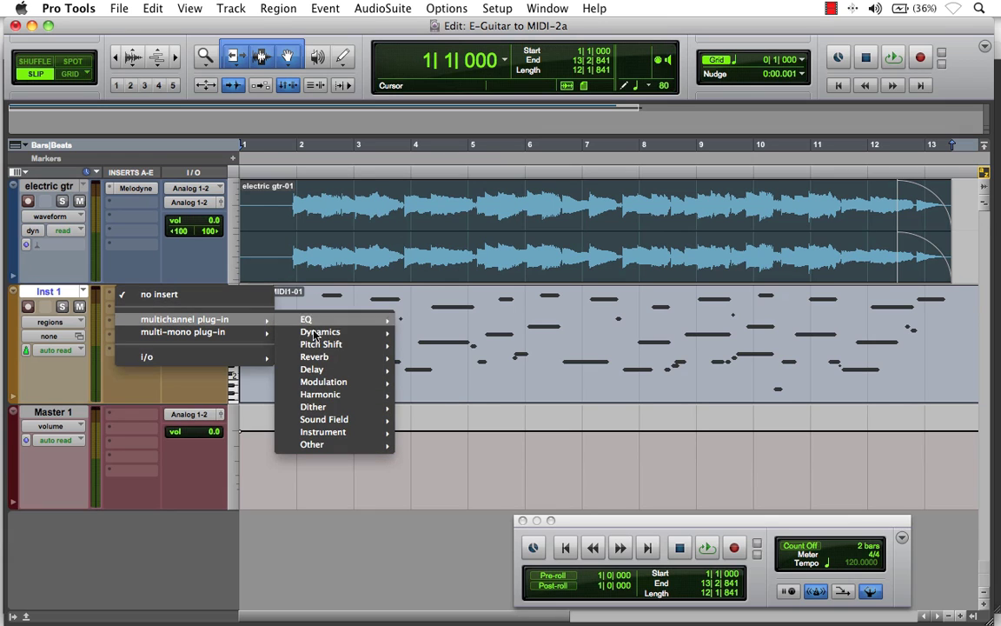
pyautogui.moveTo(370, 432)
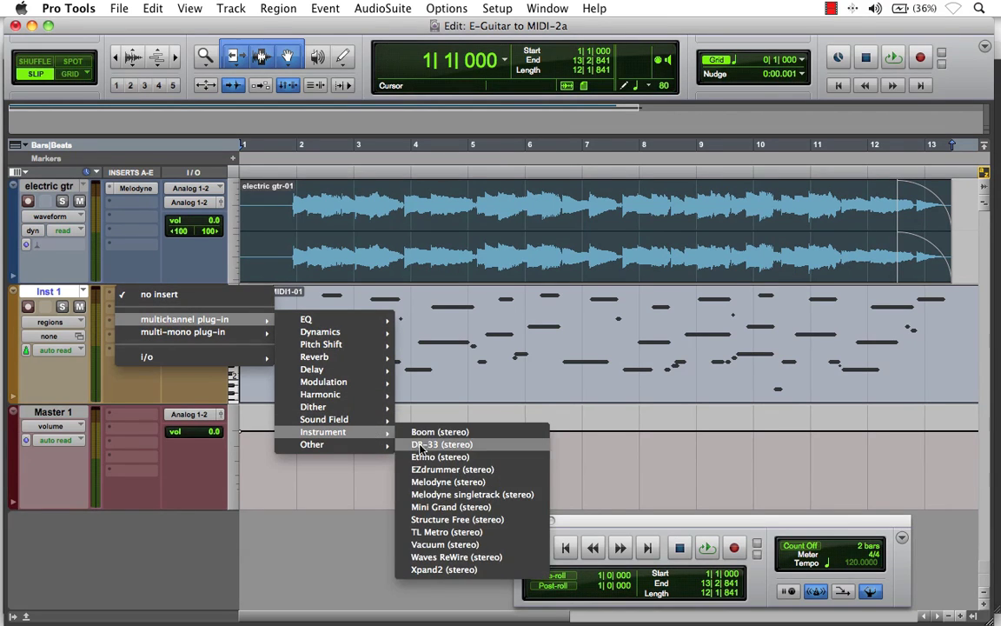
pyautogui.click(446, 571)
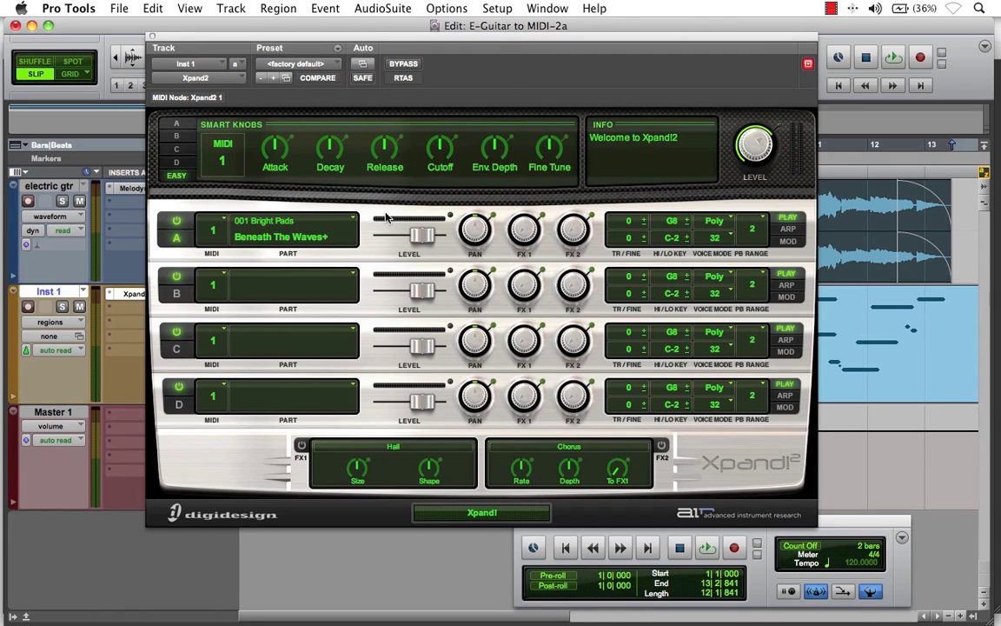
# Step: Load the GS Piano+ sound from 011 Electric Pianos into Xpand2's part A and close the plug-in window
pyautogui.click(320, 236)
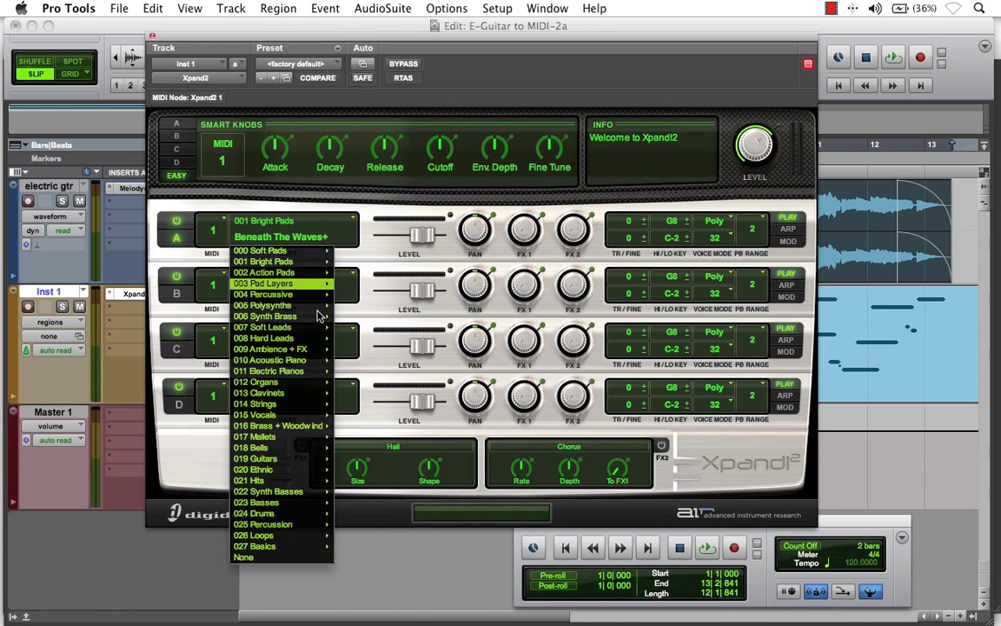
pyautogui.moveTo(313, 339)
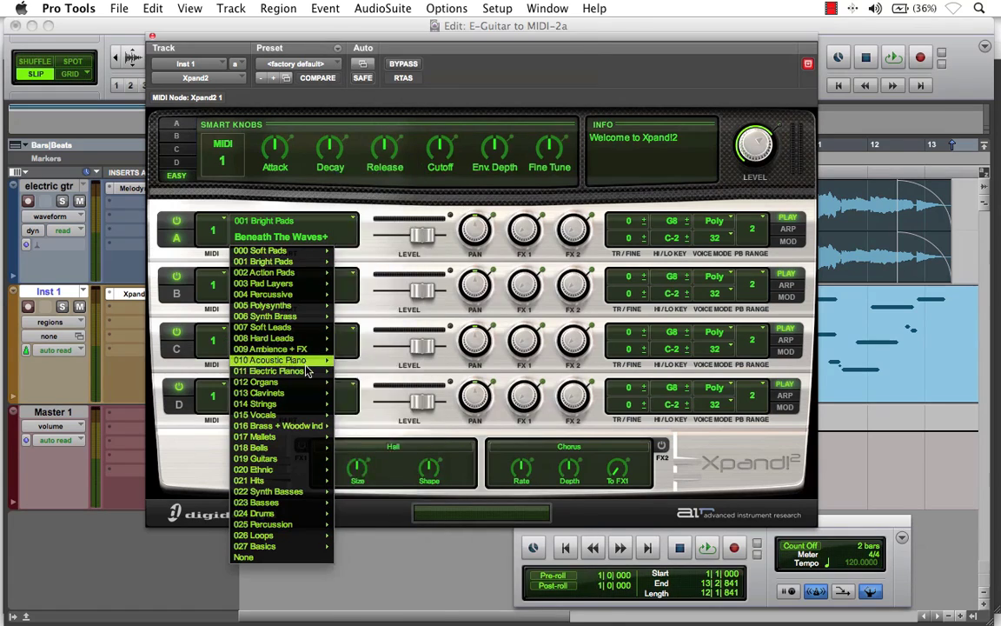
pyautogui.moveTo(318, 372)
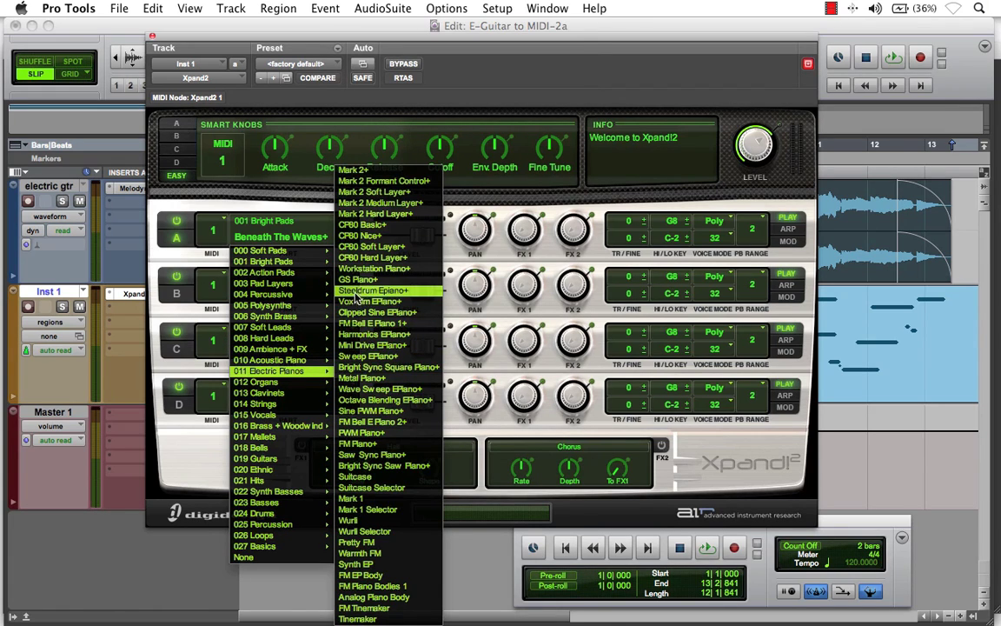
pyautogui.click(356, 280)
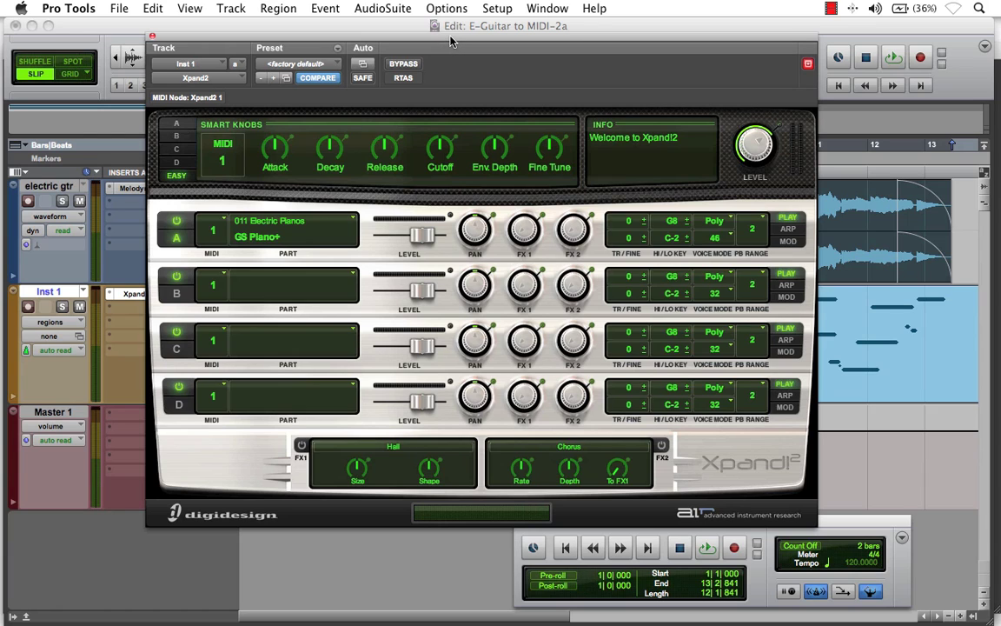
pyautogui.click(153, 38)
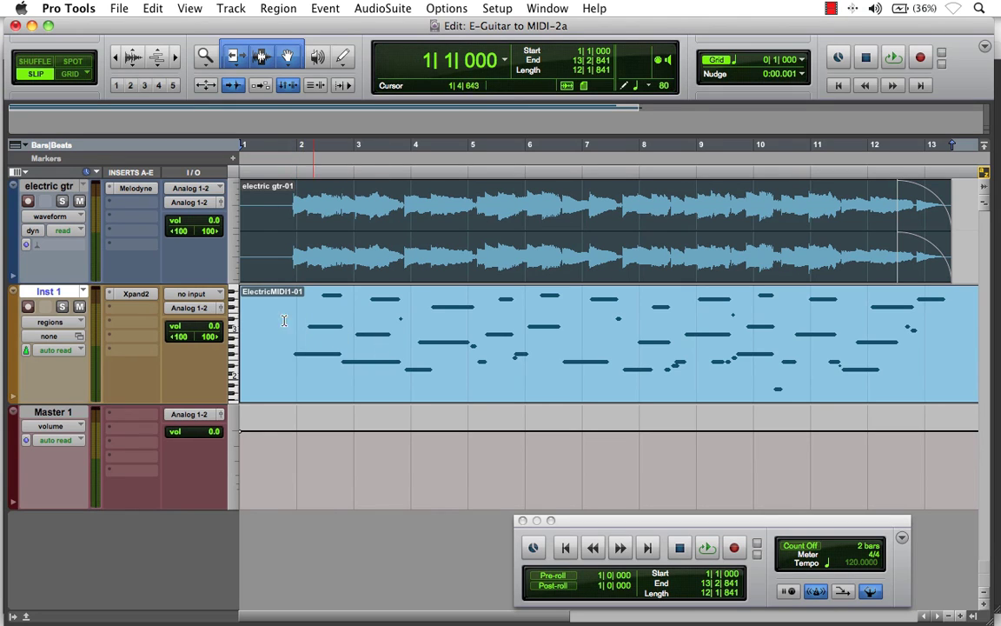
# Step: Reopen Xpand2 on the Inst 1 track and play the session from the beginning to hear the electric piano
pyautogui.click(136, 294)
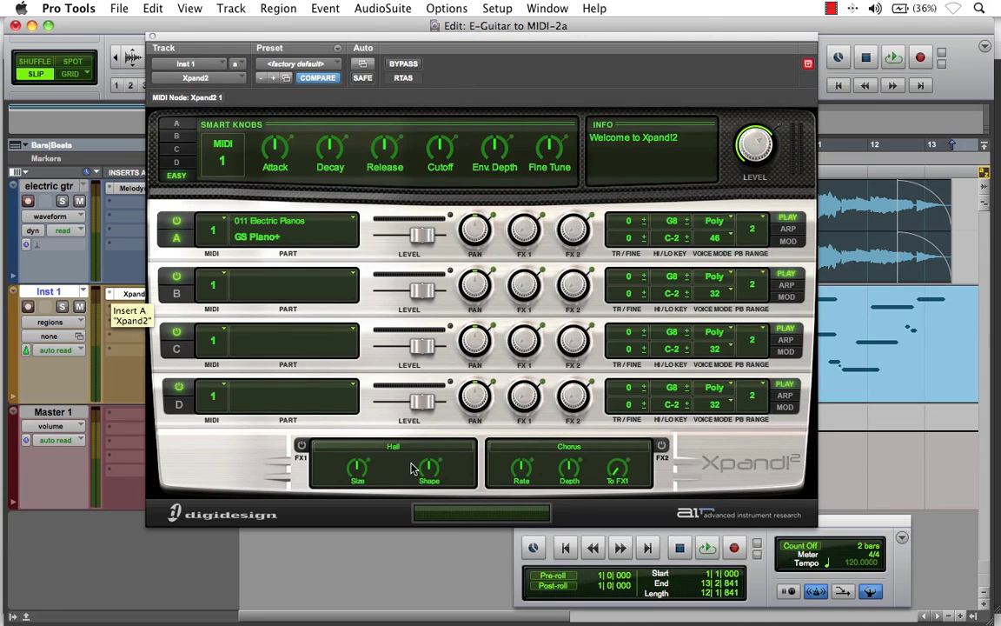
pyautogui.click(565, 548)
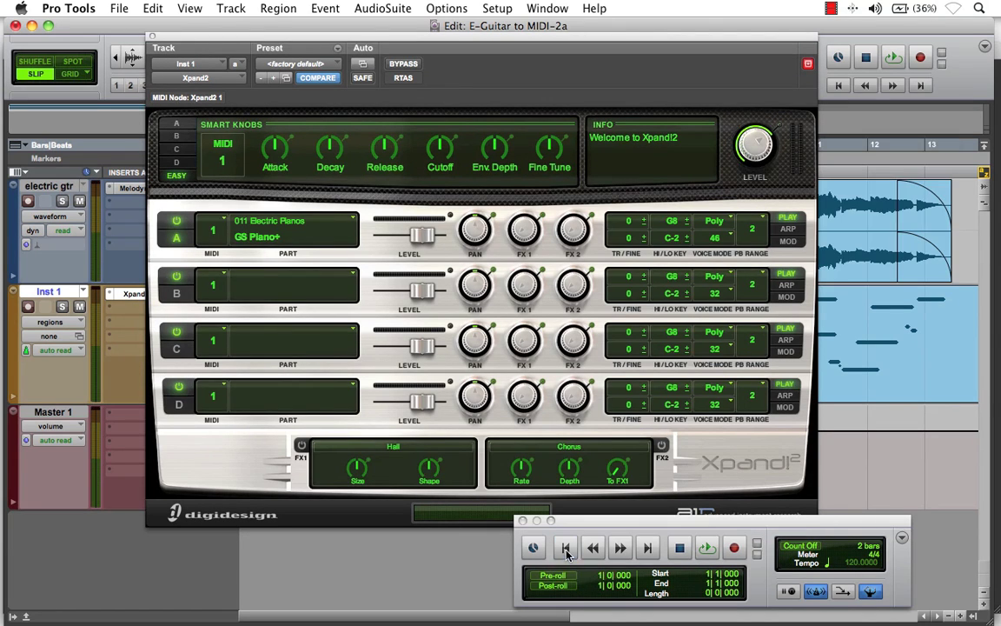
pyautogui.click(706, 548)
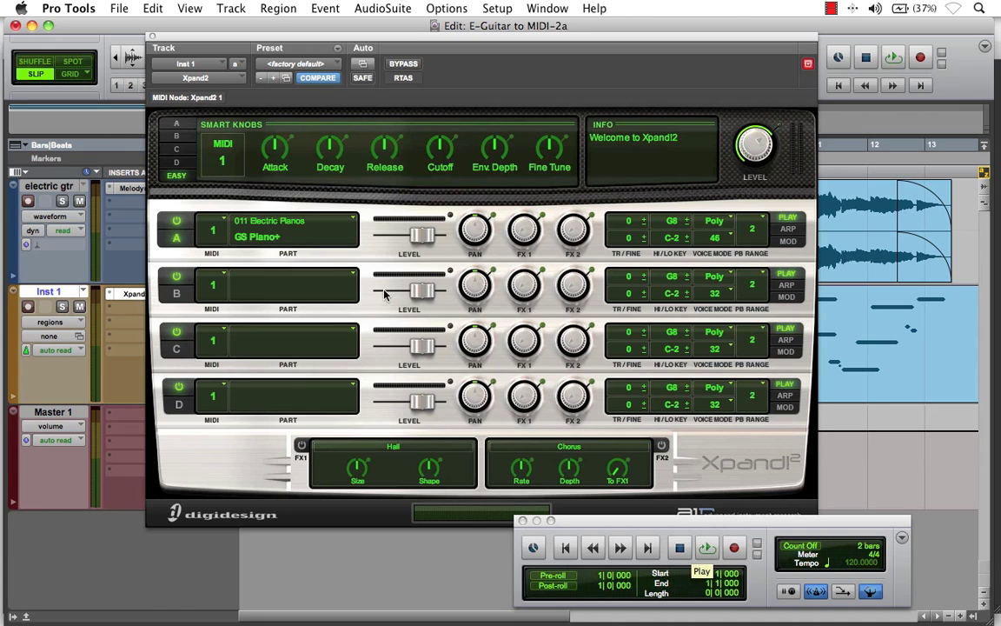
# Step: Try Vocalish from 007 Soft Leads on part A, and switch it to Female Aah Choir+ from 015 Vocals
pyautogui.click(296, 229)
pyautogui.moveTo(292, 296)
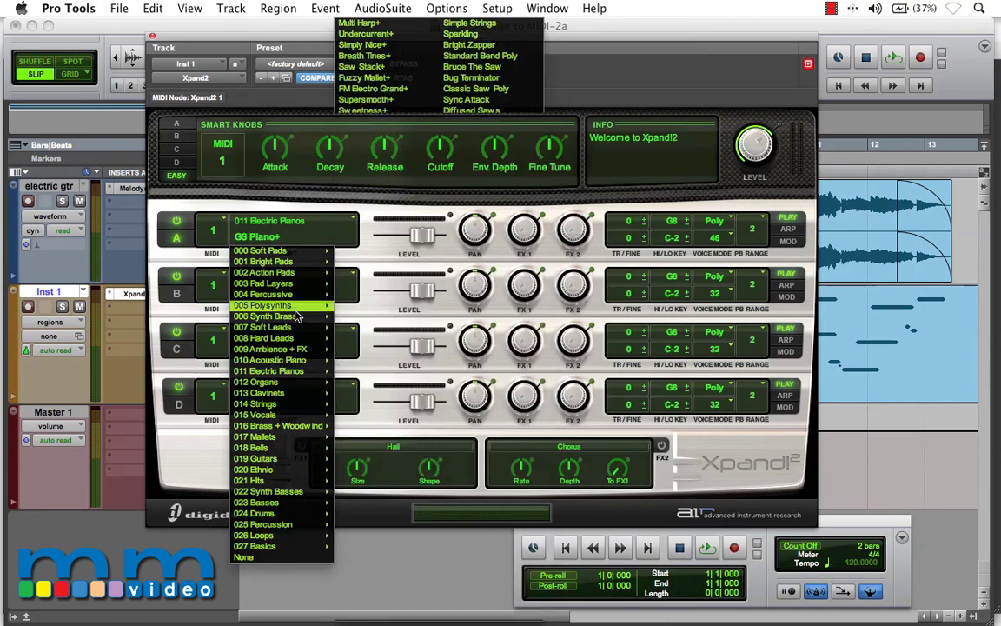
pyautogui.moveTo(302, 326)
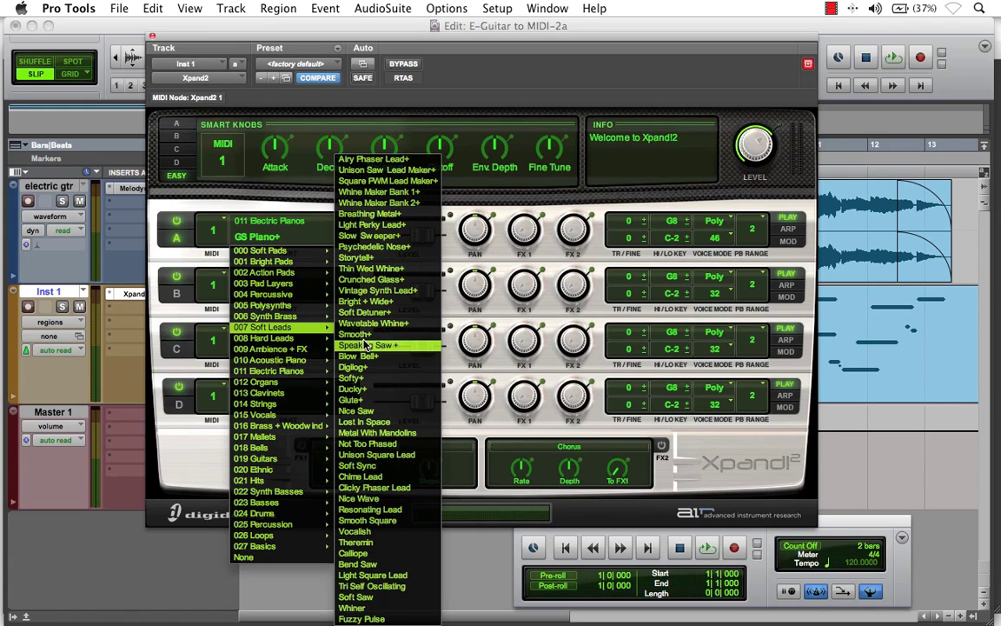
pyautogui.click(353, 532)
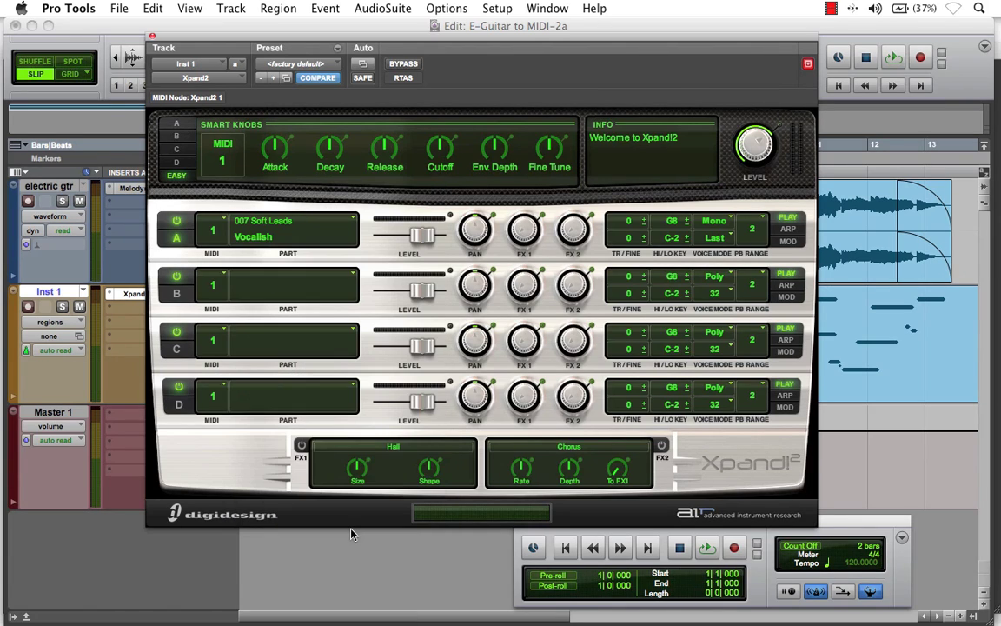
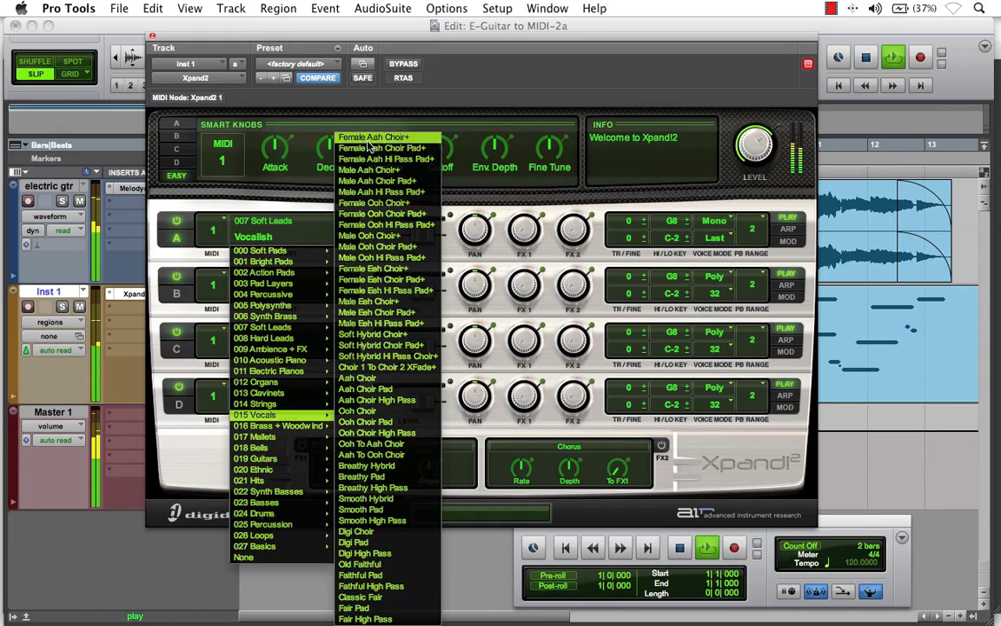
pyautogui.click(372, 138)
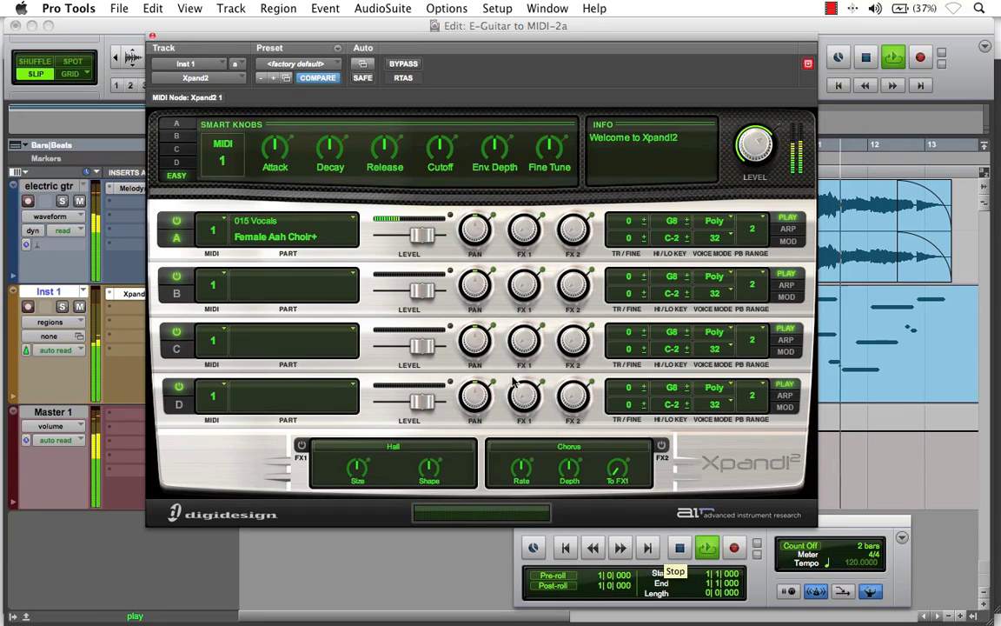
# Step: Load Talking Drum Hi+ from 025 Percussion into part A and play the session to audition it
pyautogui.click(335, 234)
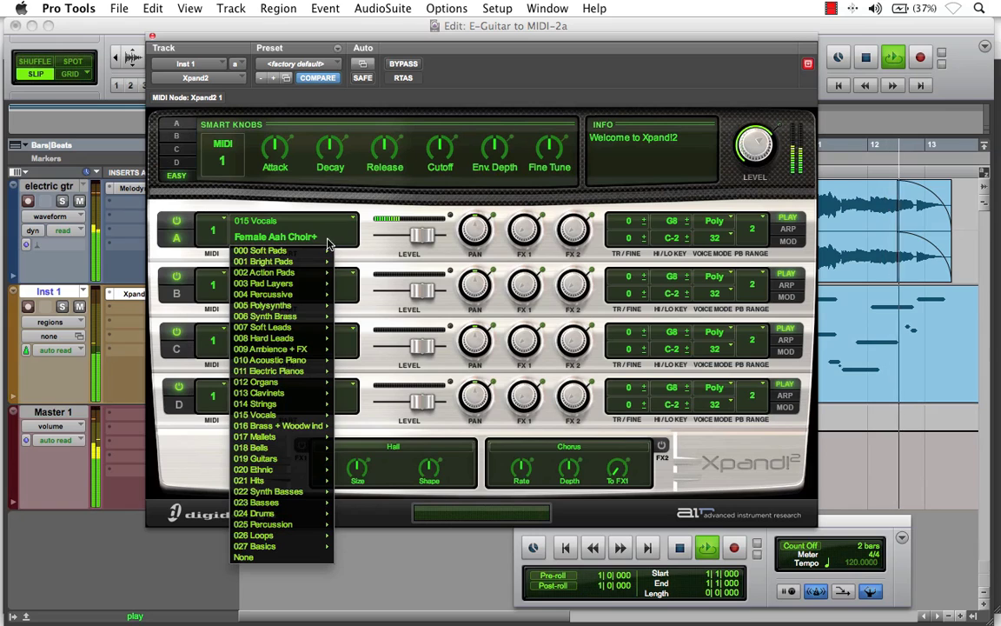
pyautogui.moveTo(287, 524)
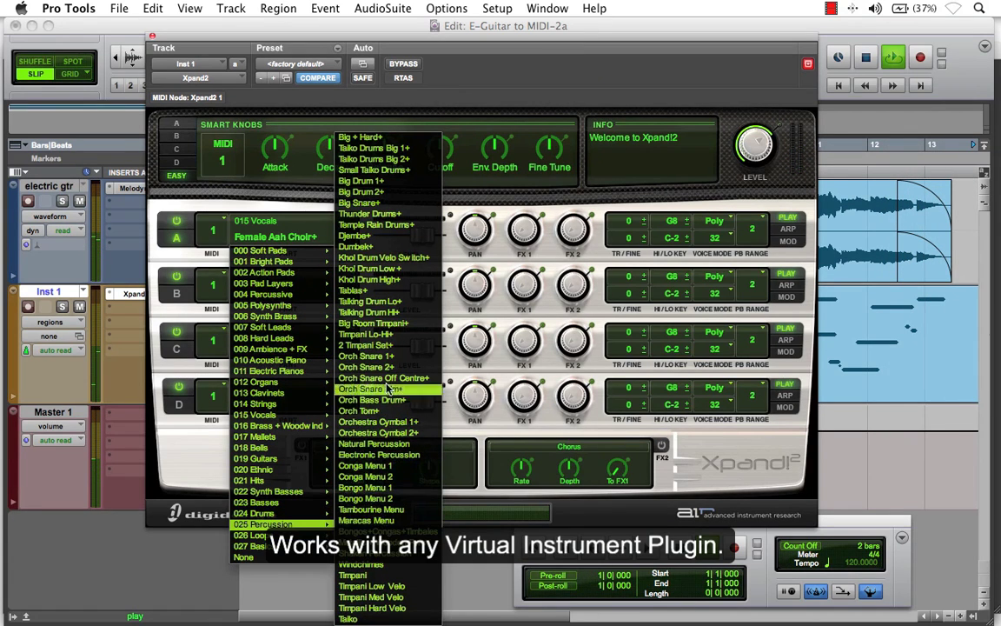
pyautogui.click(390, 313)
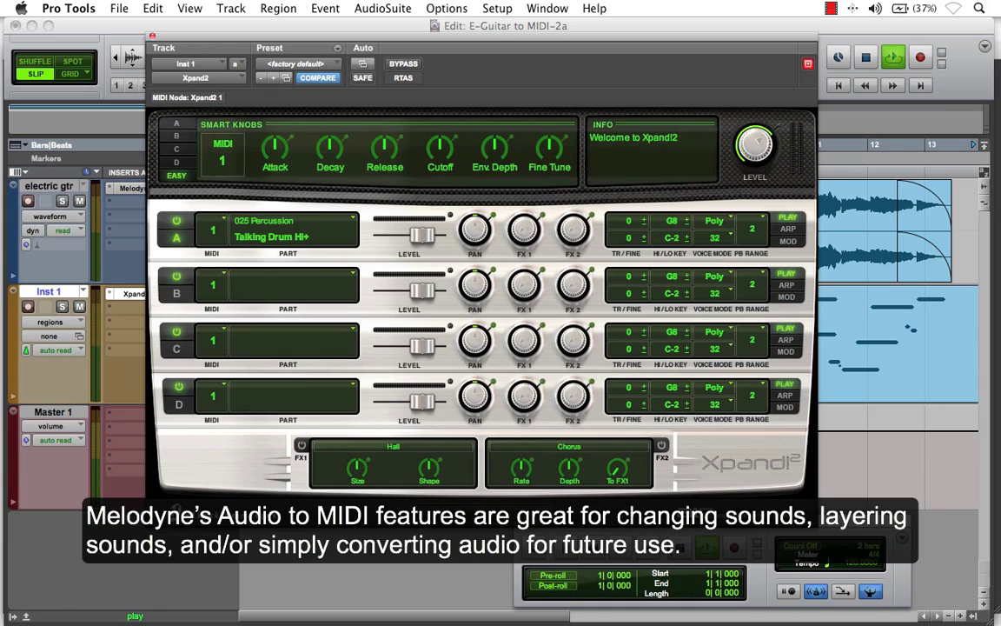
pyautogui.click(708, 550)
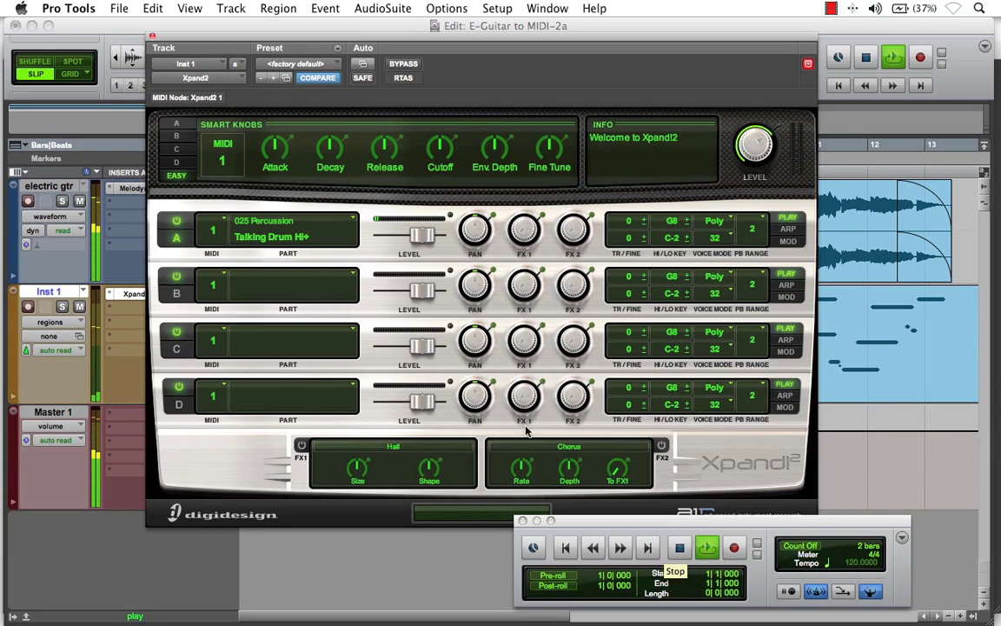
# Step: Load Bigger Legato Pad+ from 014 Strings into part A, stop playback after listening, and close the Xpand2 window
pyautogui.click(322, 241)
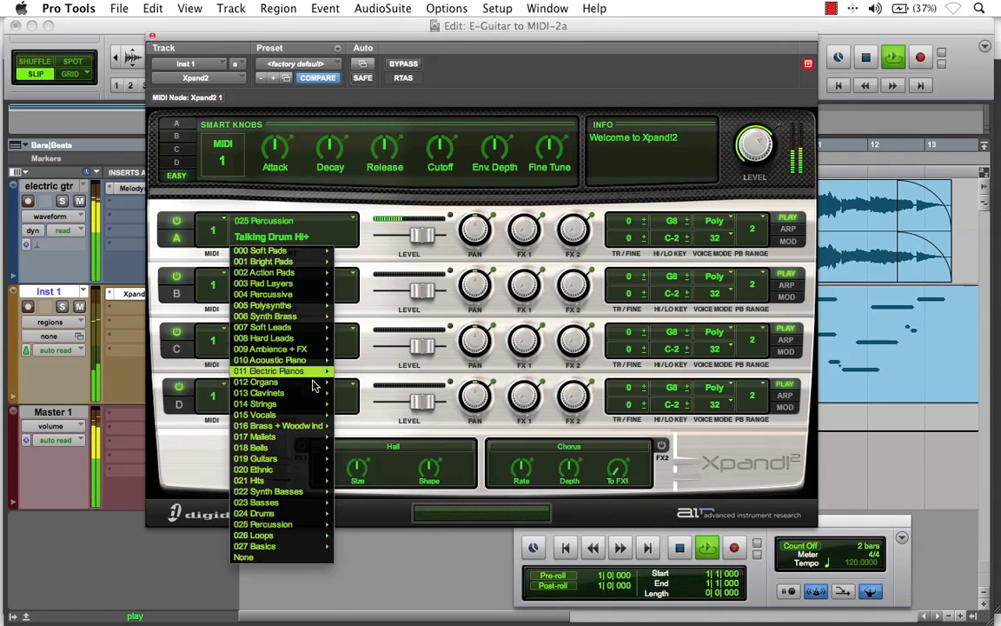
pyautogui.moveTo(312, 405)
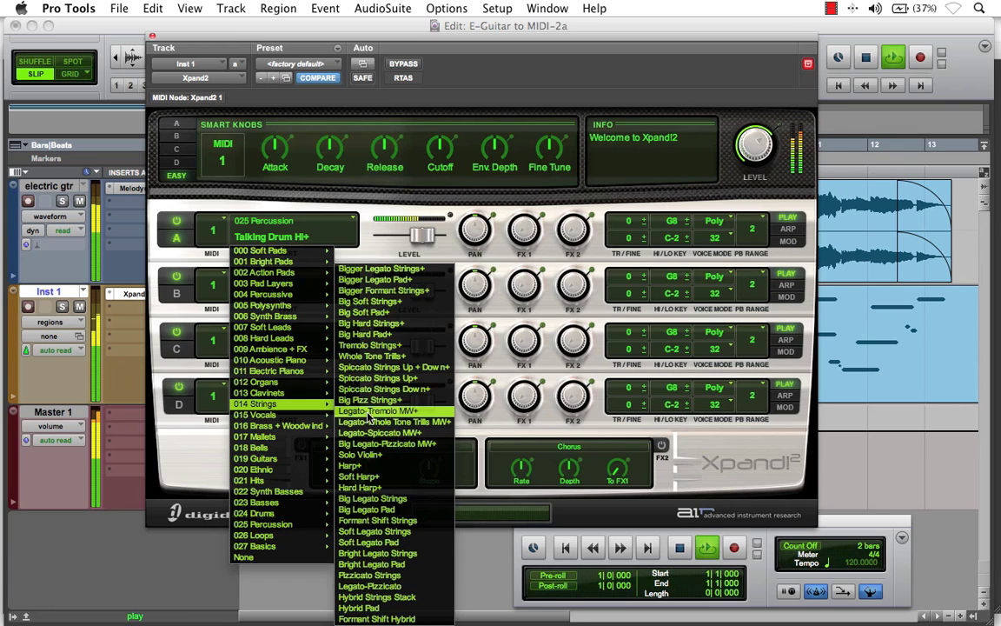
pyautogui.click(404, 281)
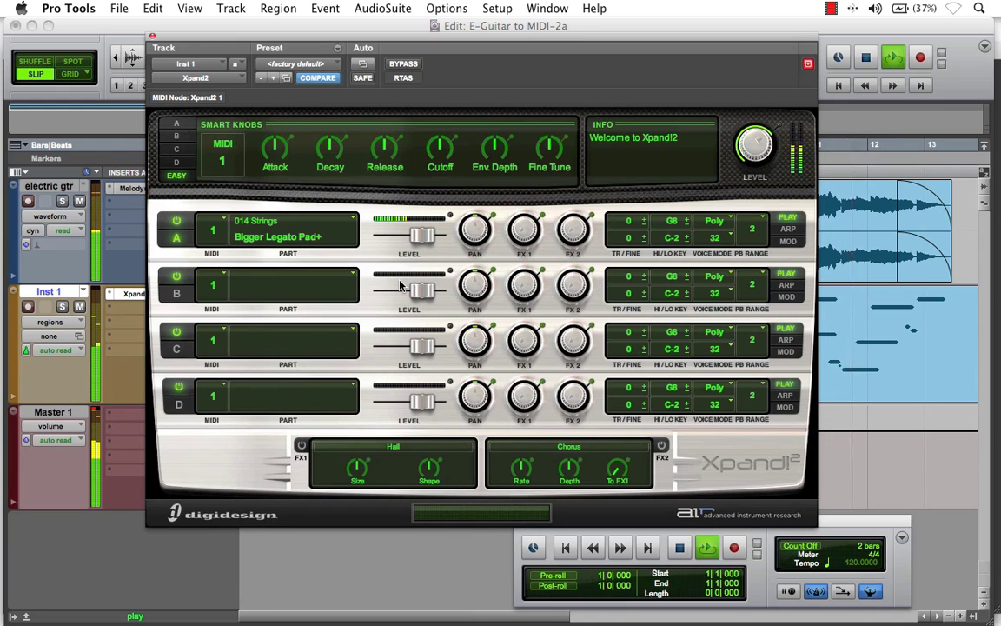
pyautogui.click(679, 548)
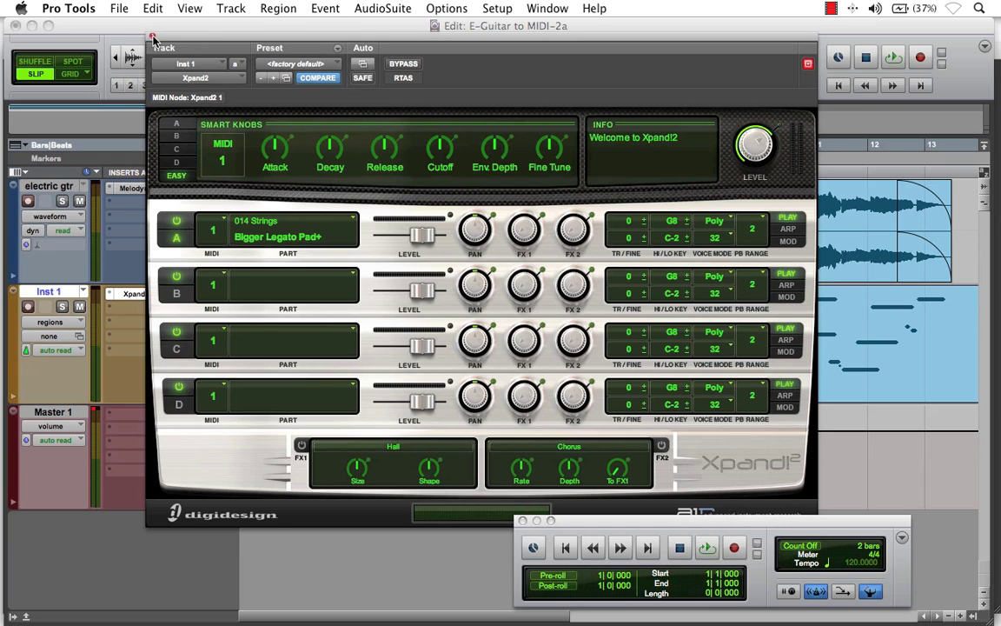
pyautogui.click(152, 39)
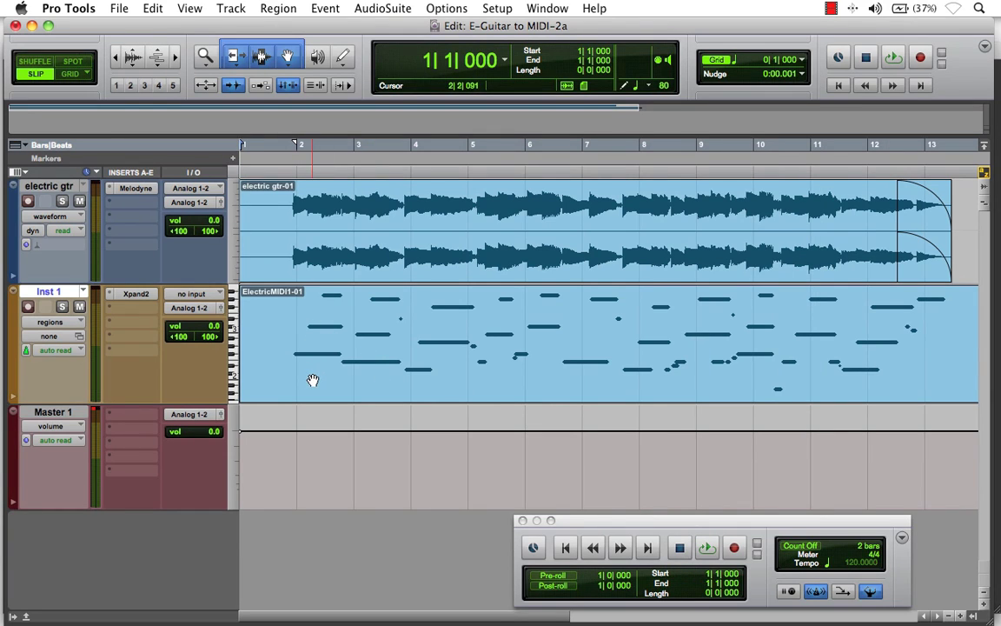